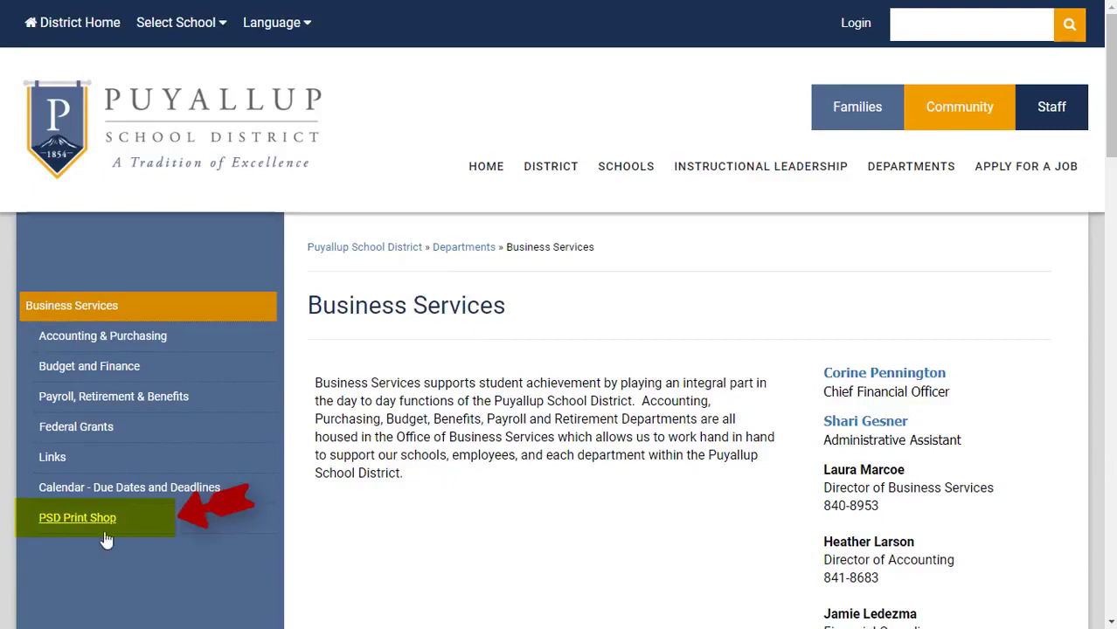
Open the PSD Print Shop site and log in with the district account.
click(85, 524)
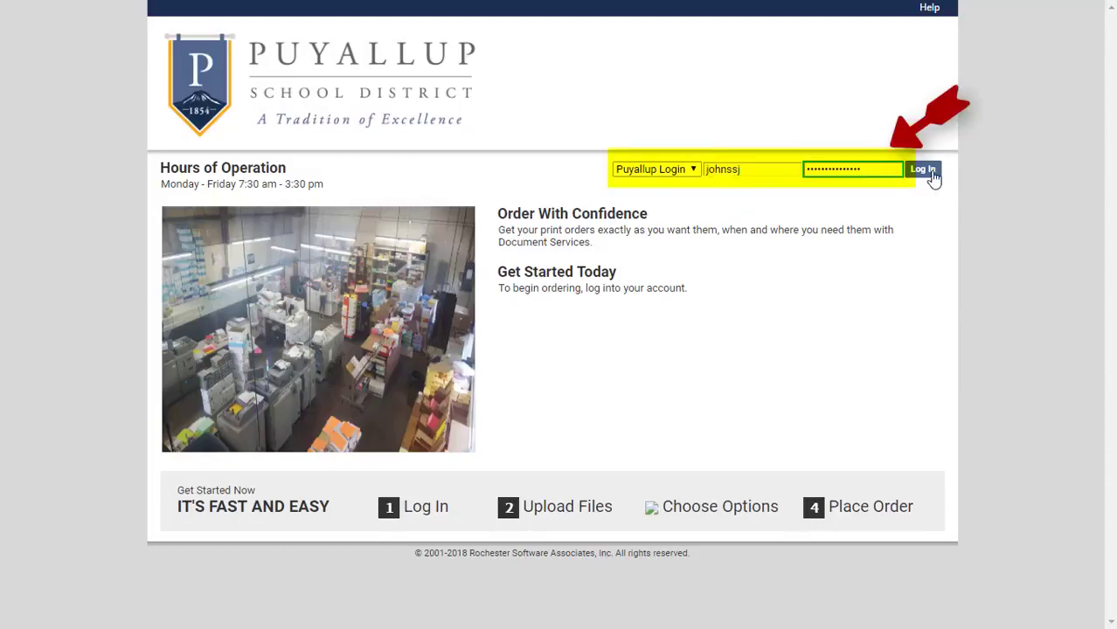
click(923, 170)
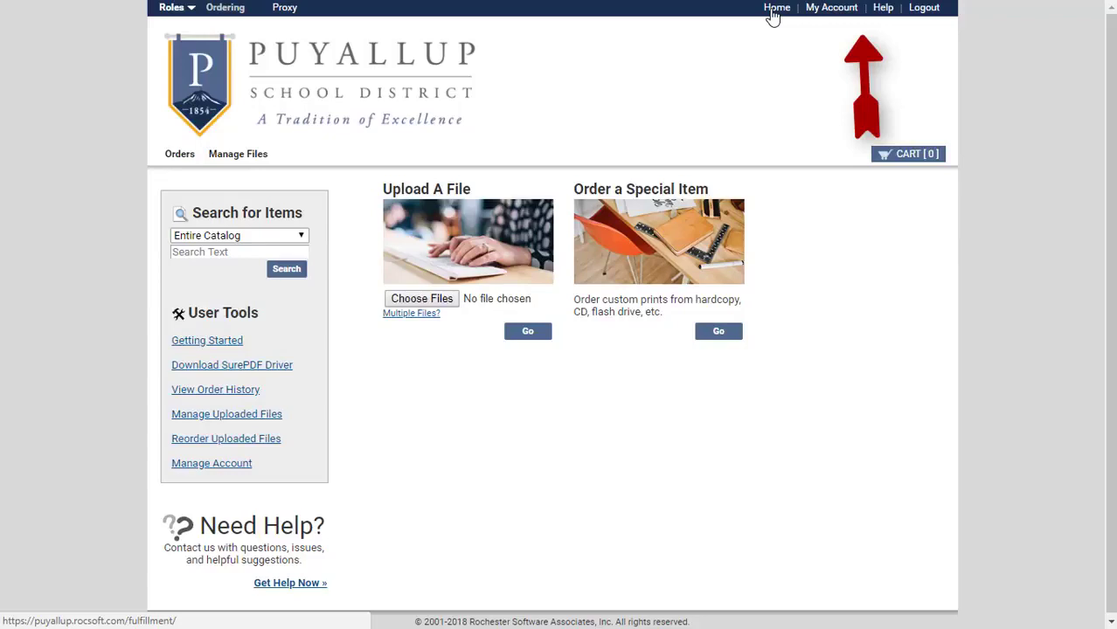
Review the statuses in the list of past orders and return to the ordering home page.
click(182, 156)
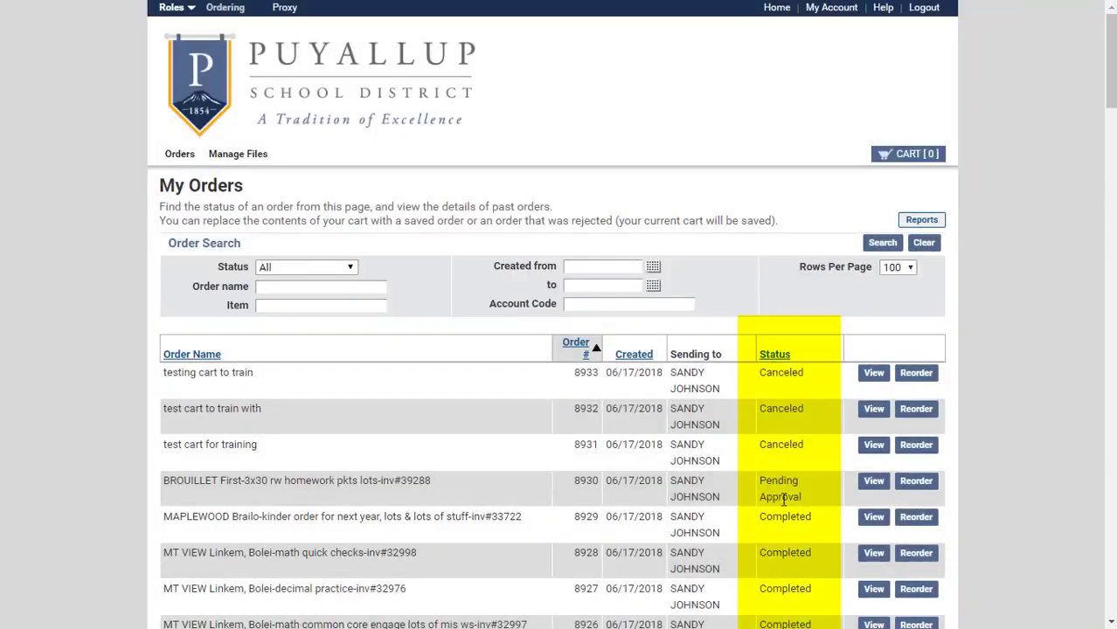
scroll(803, 485, down, 2)
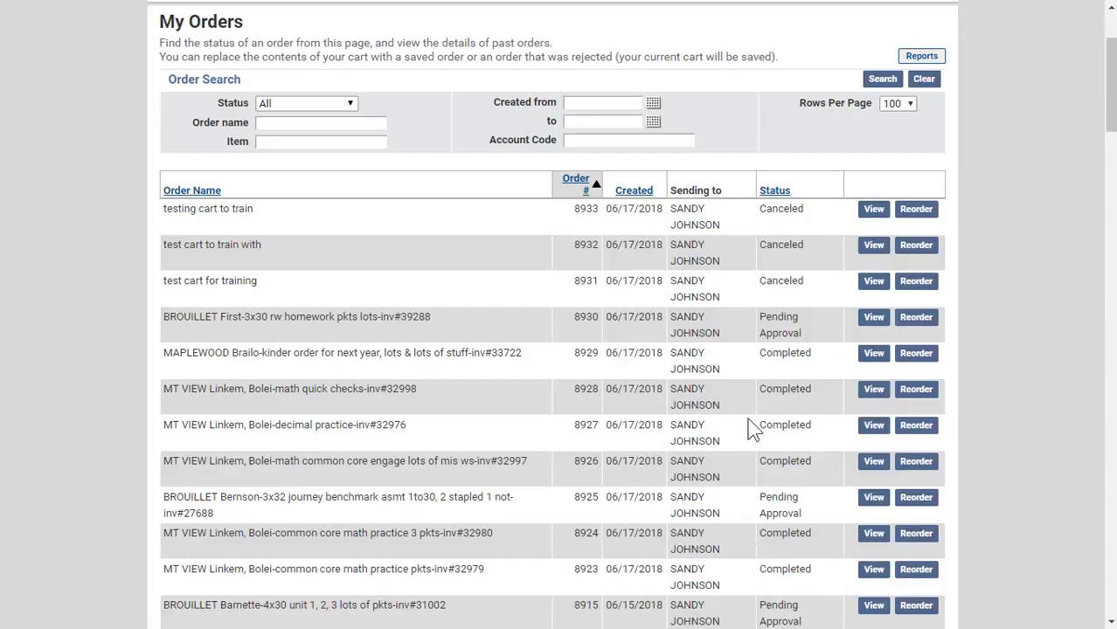
scroll(754, 428, up, 2)
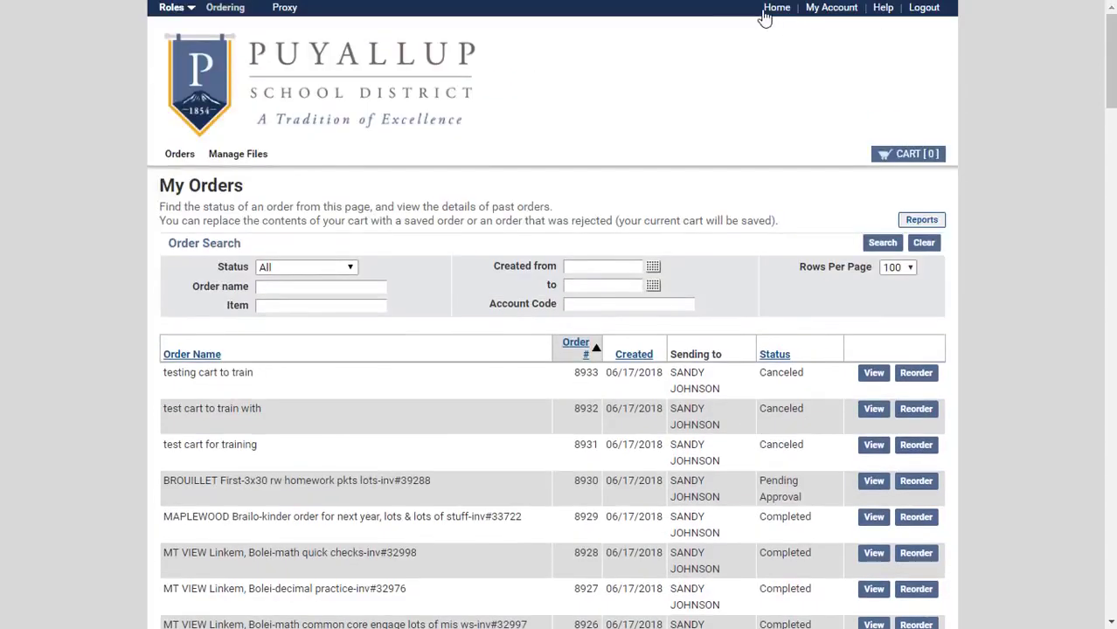
click(805, 10)
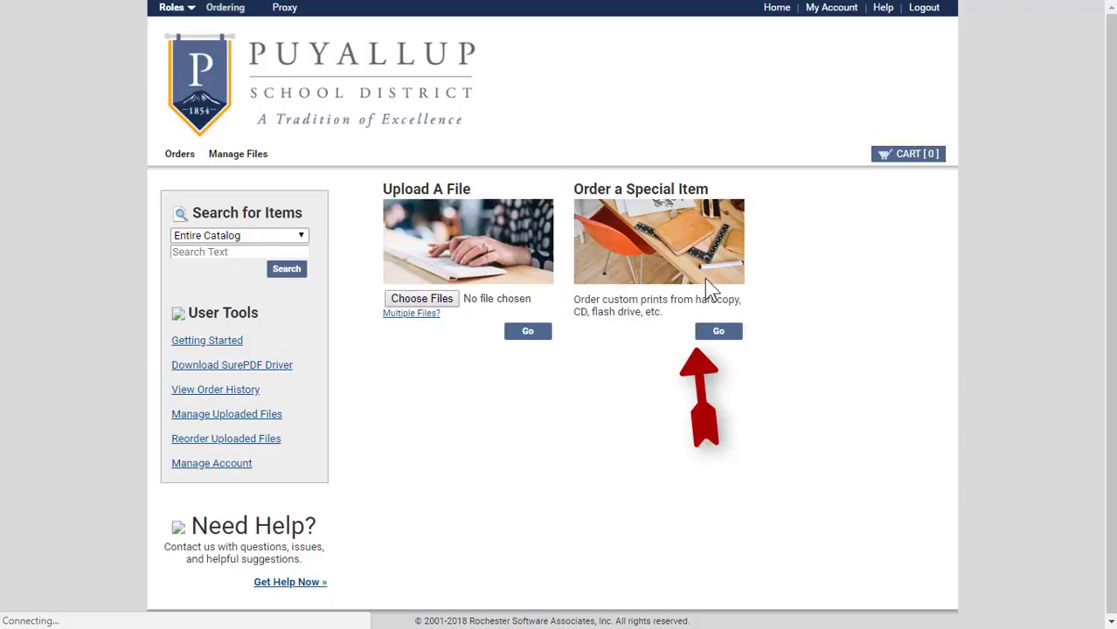
Upload Worksheet uncollated test.pdf as a new print order and name the order "2018 test".
click(447, 306)
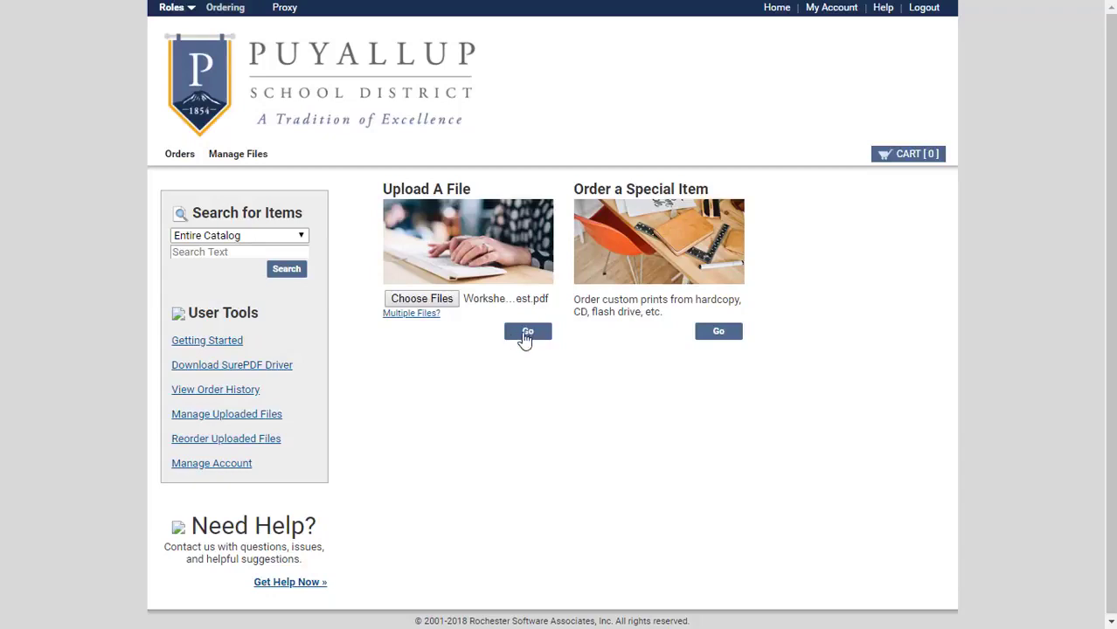
click(526, 334)
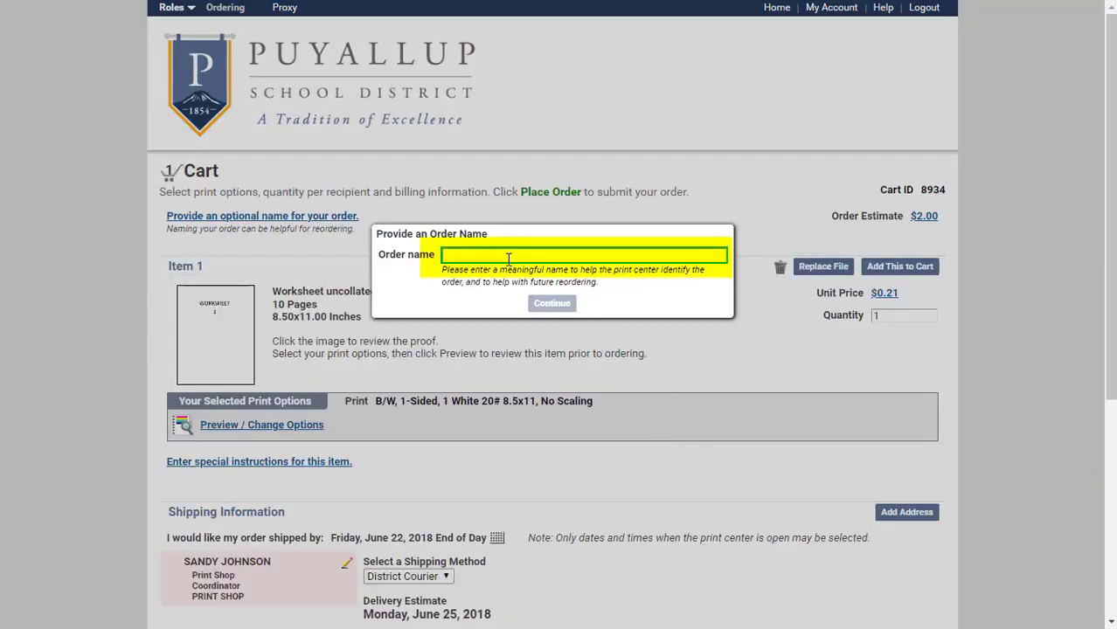
text(2018 test)
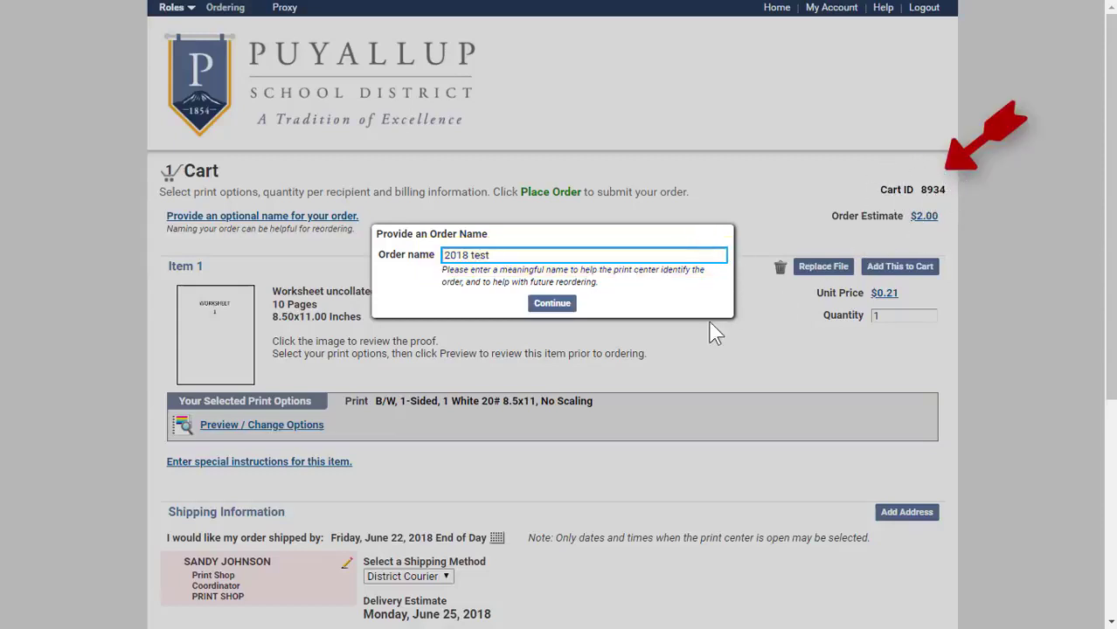
click(557, 306)
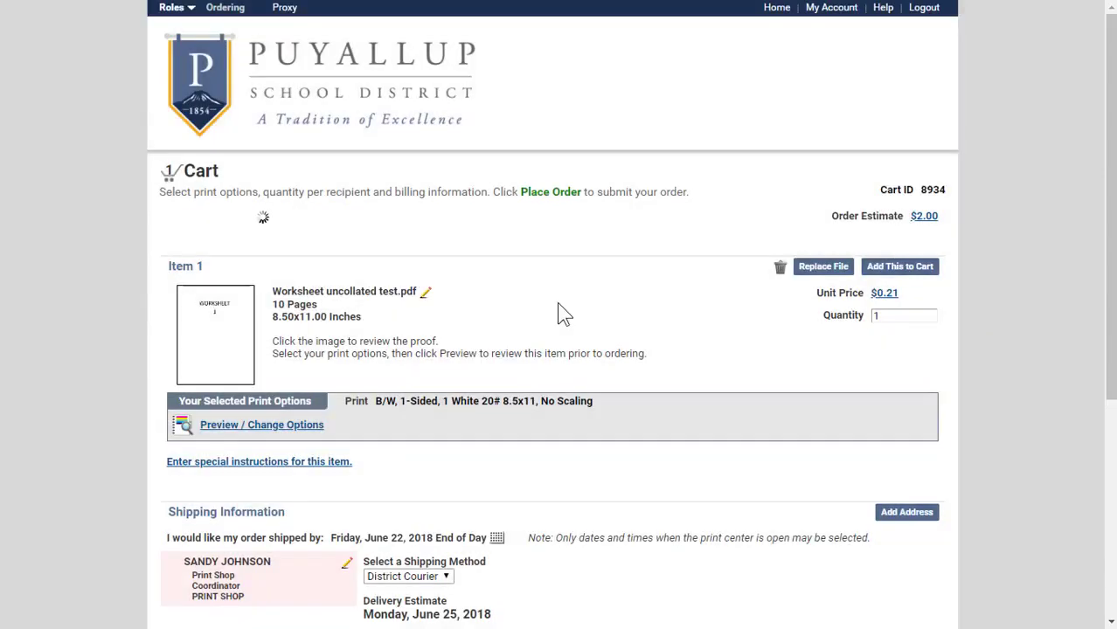
Upload Cut in half test.pdf and add it to the cart as a second item.
click(907, 264)
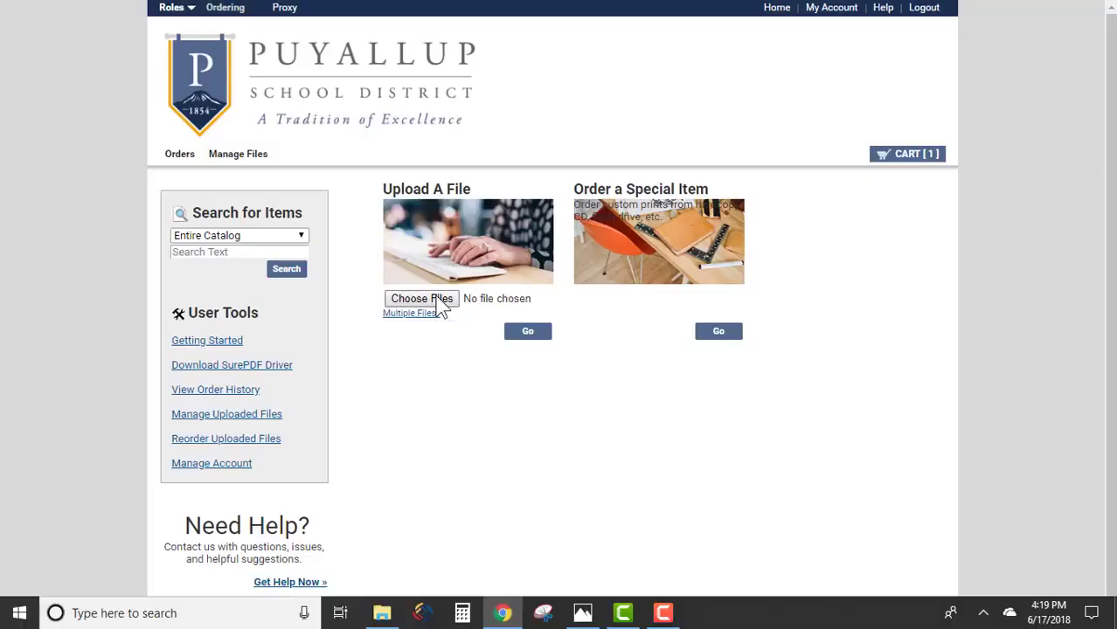
click(439, 300)
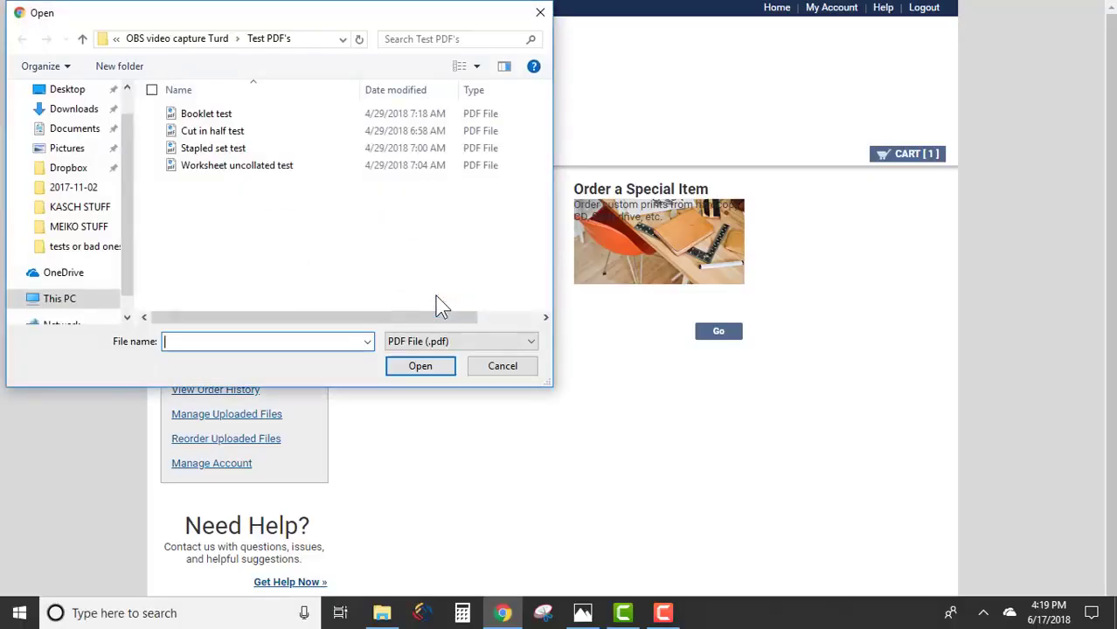
double_click(211, 127)
click(534, 332)
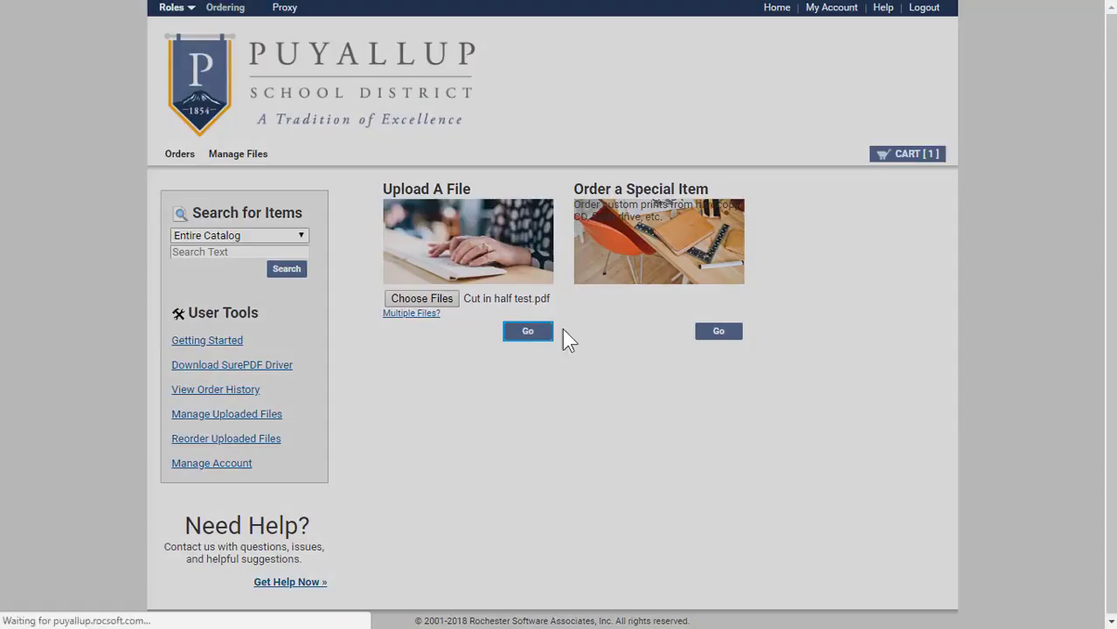
scroll(552, 461, down, 1)
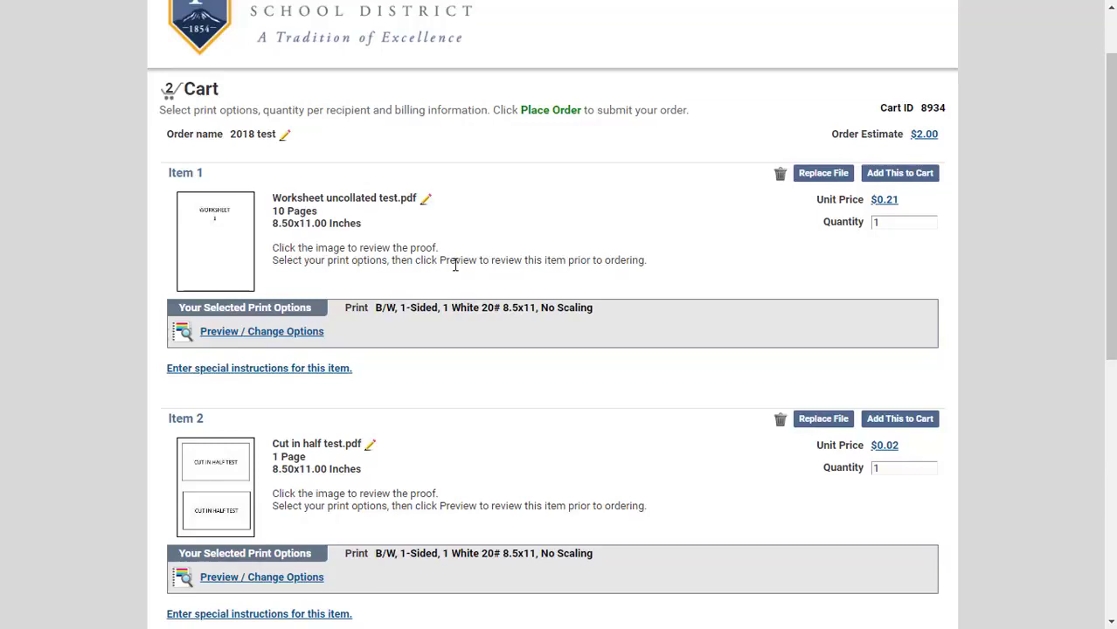
Set the quantity of the Worksheet uncollated test.pdf item to 100 and open its print options.
click(895, 223)
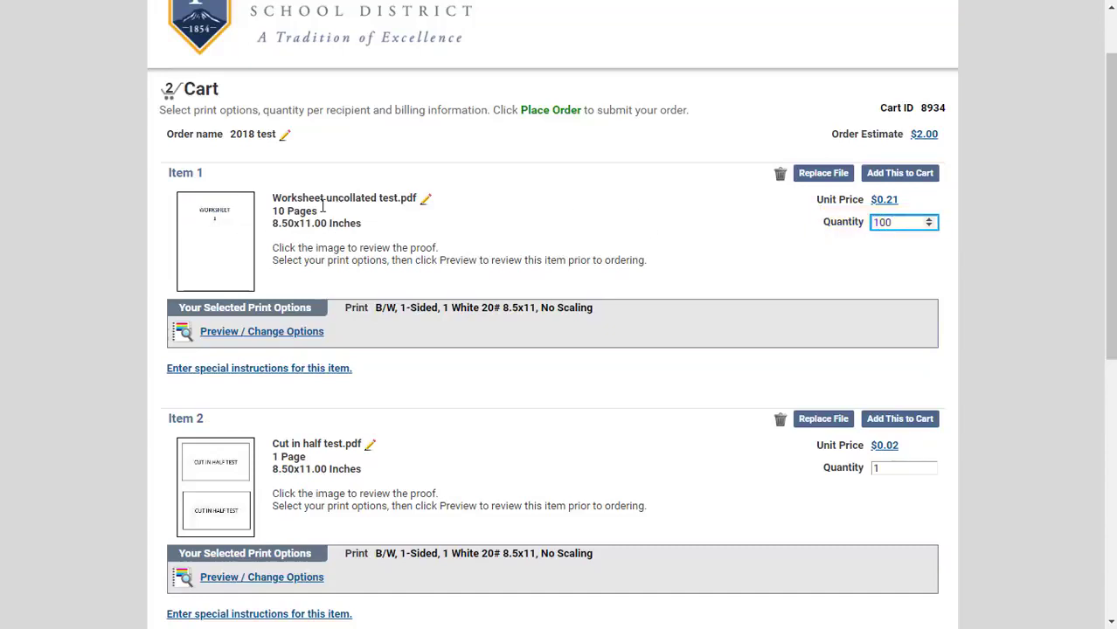
click(308, 336)
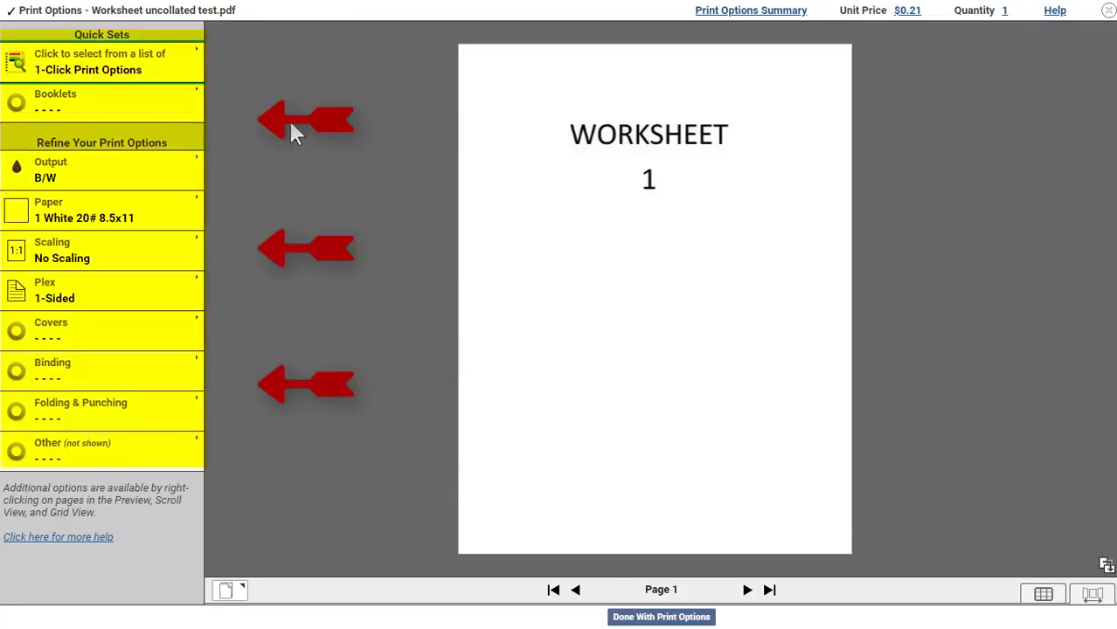
Look through the 1-click print options, booklet styles and output color choices for the worksheet.
click(144, 66)
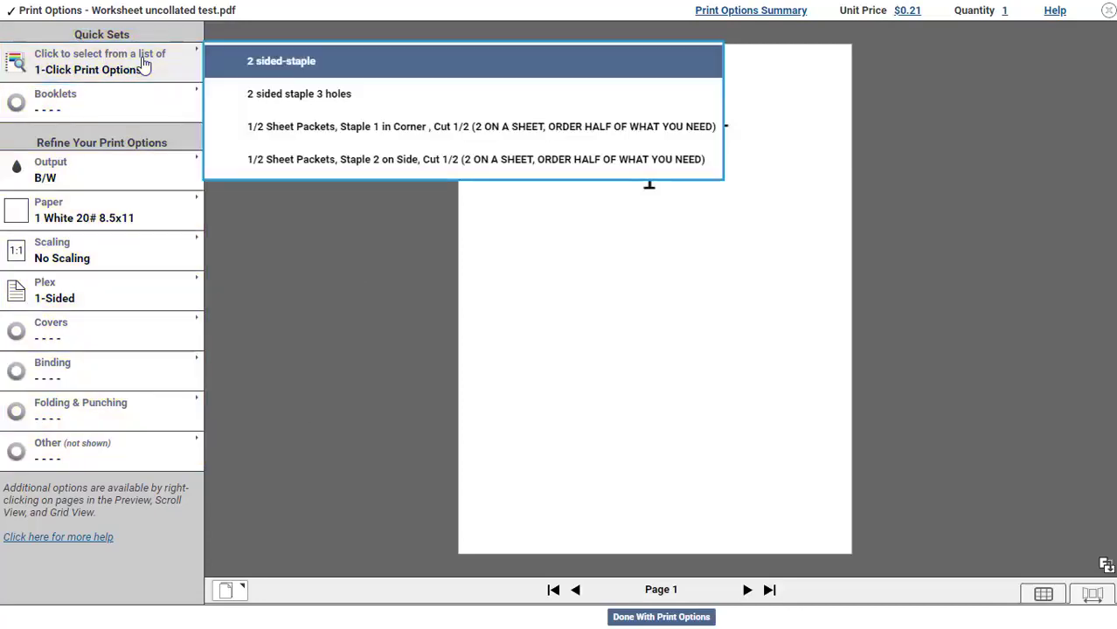
click(132, 105)
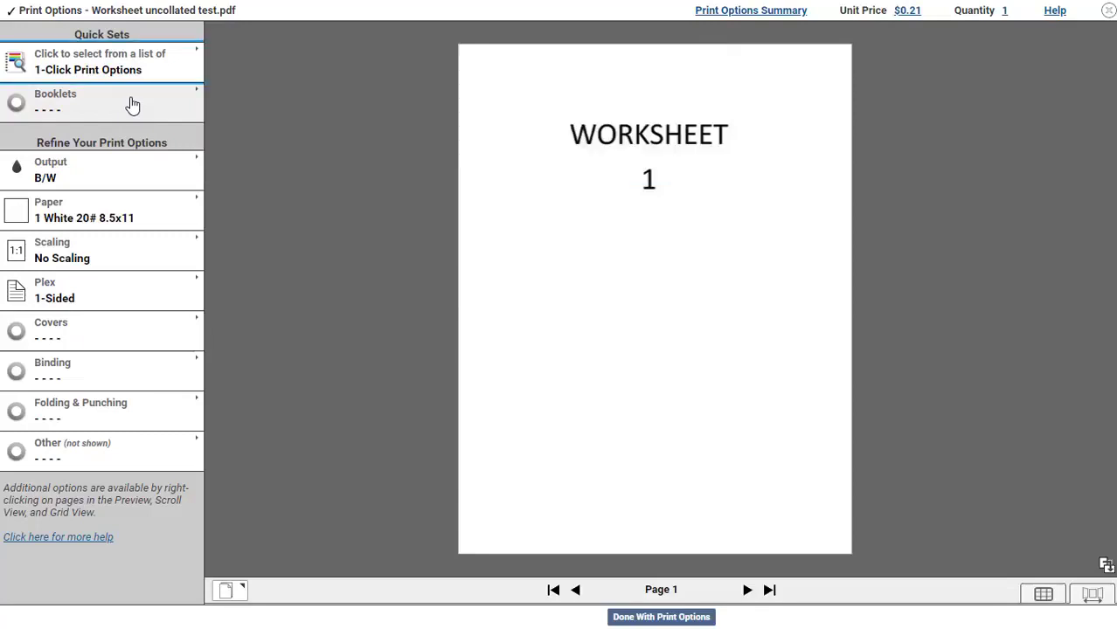
click(132, 105)
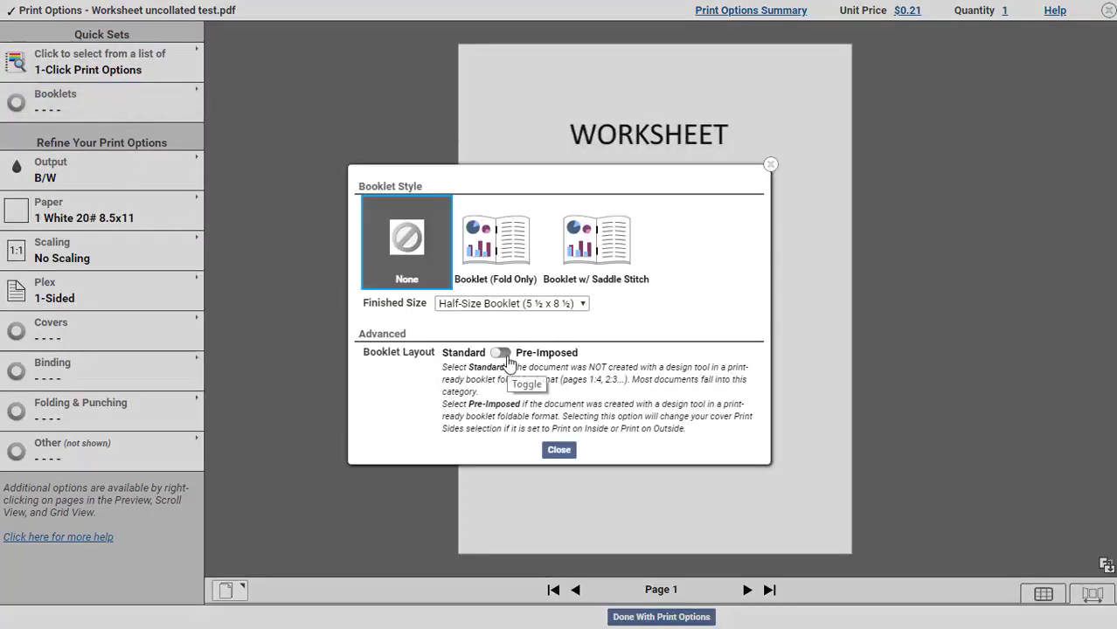
click(129, 173)
click(131, 180)
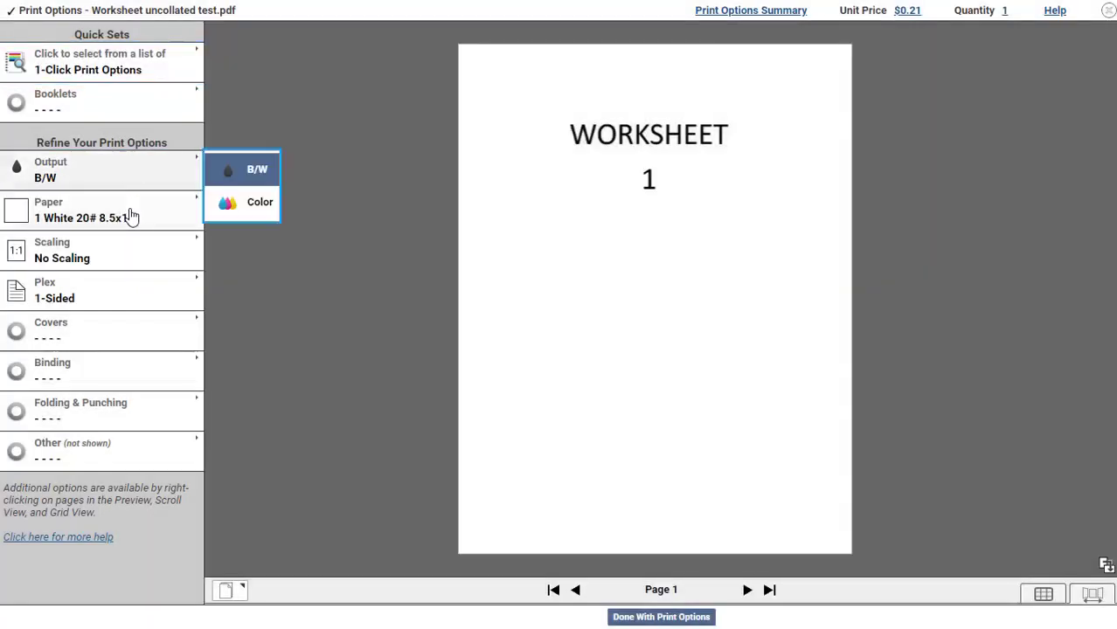
Examine the available papers, filtering by Card and size 9x12 and then by size alone, without choosing a different paper.
click(130, 215)
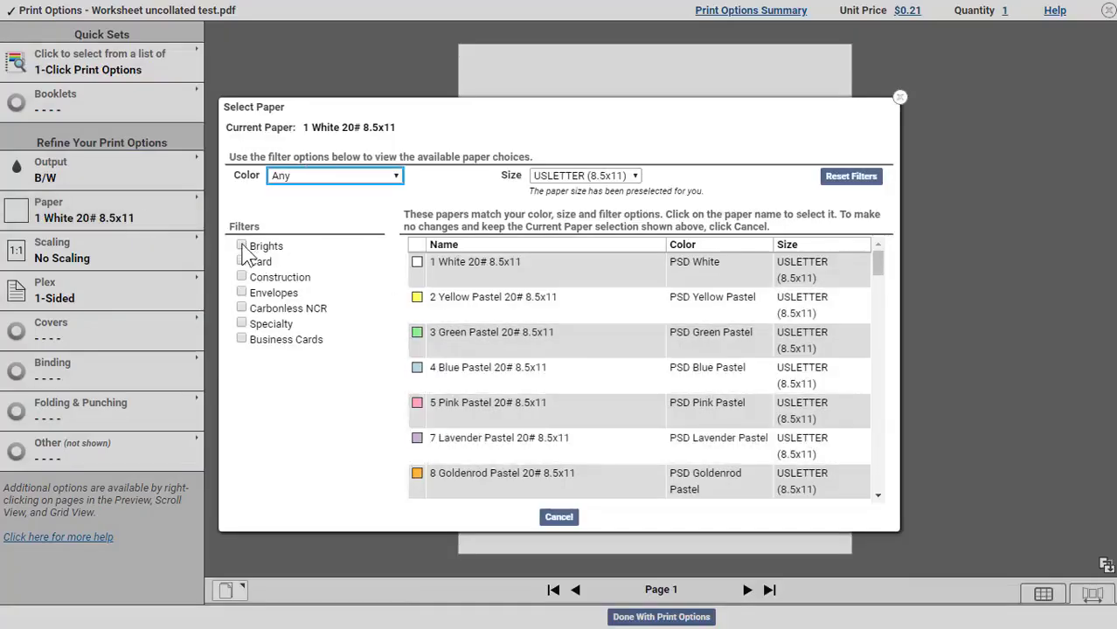
scroll(556, 299, down, 10)
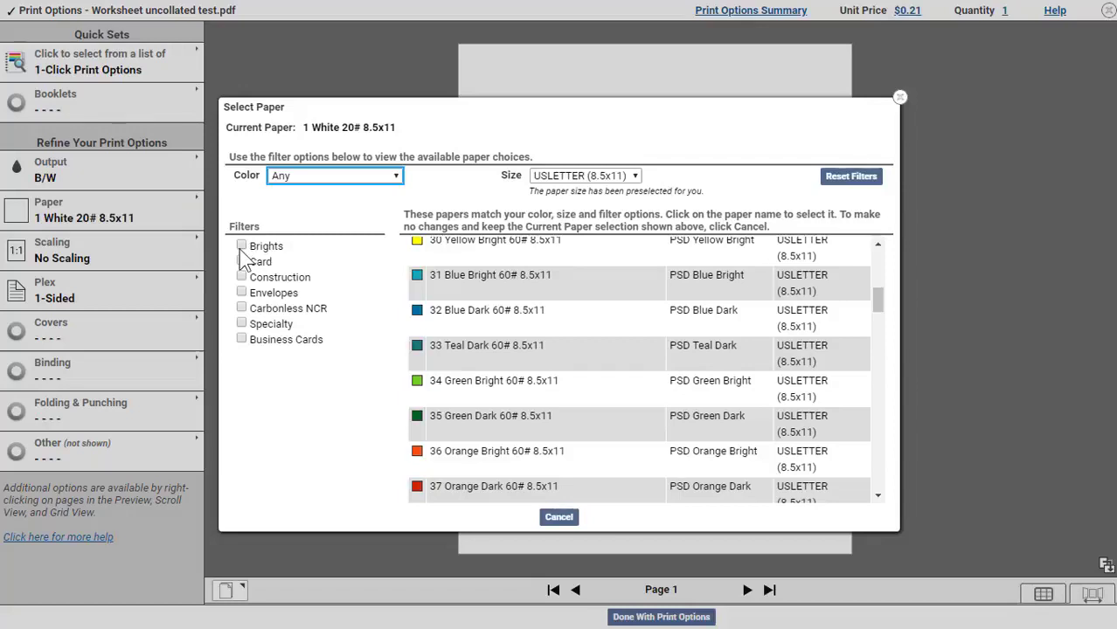
click(241, 261)
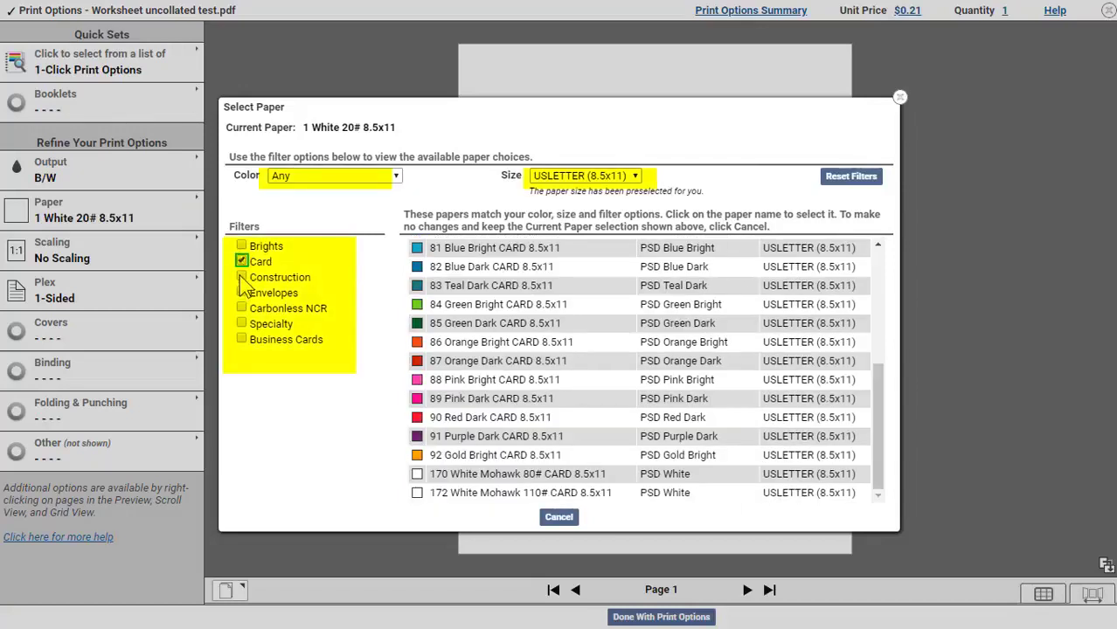
click(635, 180)
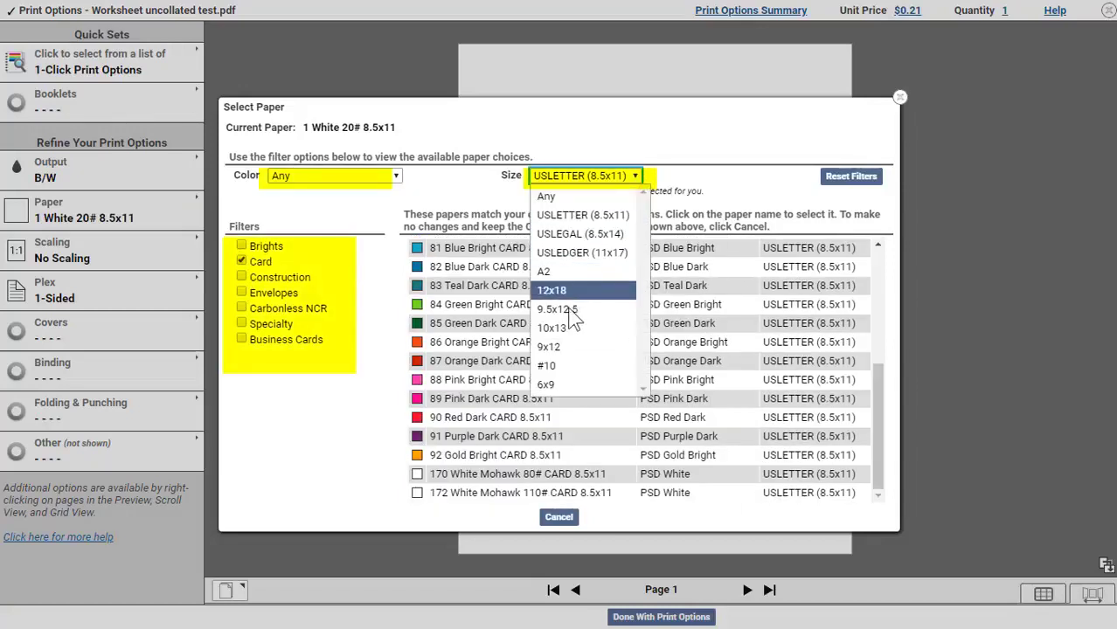
click(551, 347)
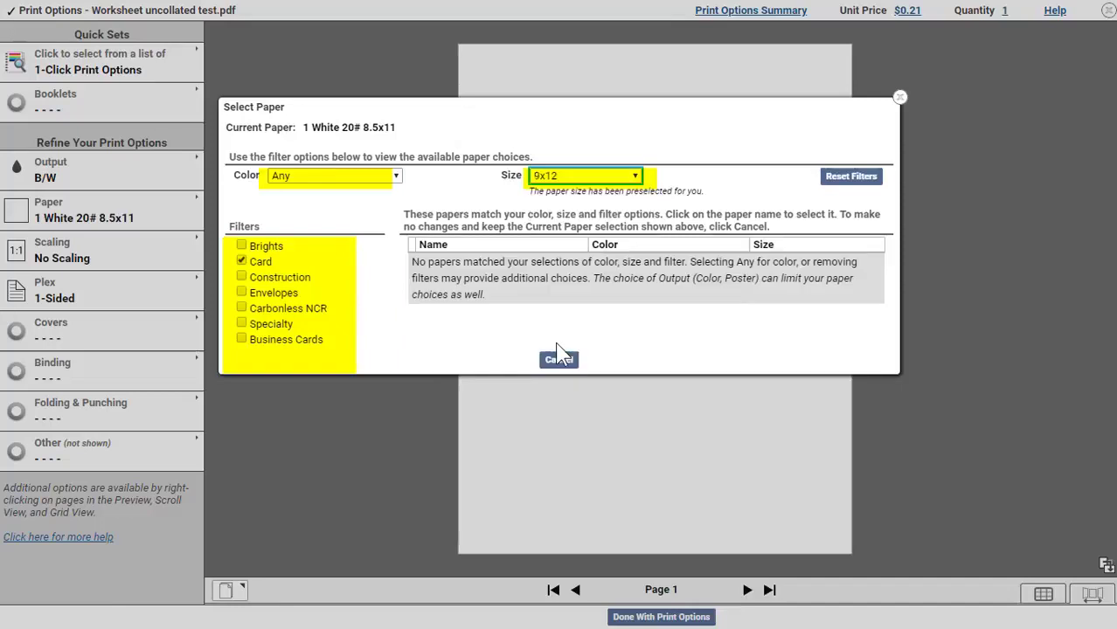
click(242, 261)
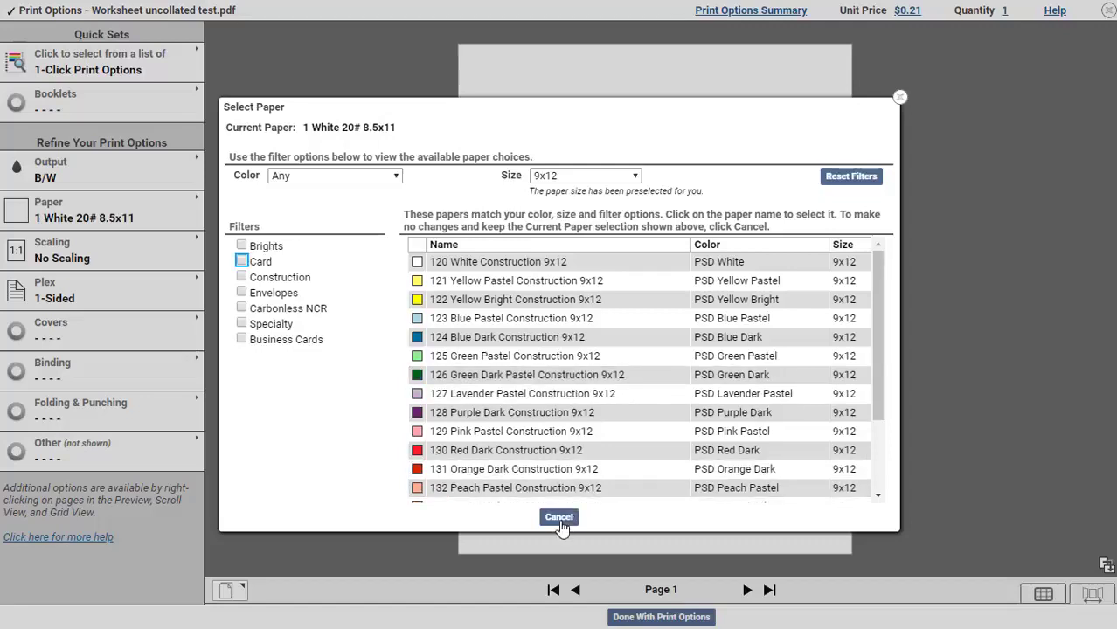
Set the worksheet's plex to 2-Sided / Long Edge Flip and check the alternative two-sided choices.
click(119, 291)
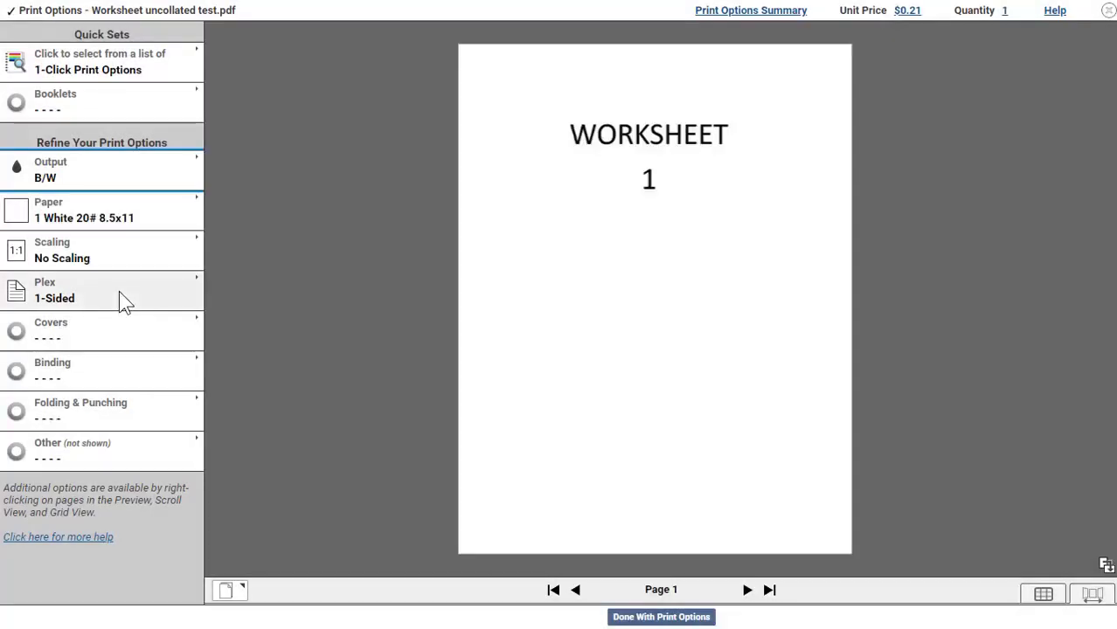
click(119, 293)
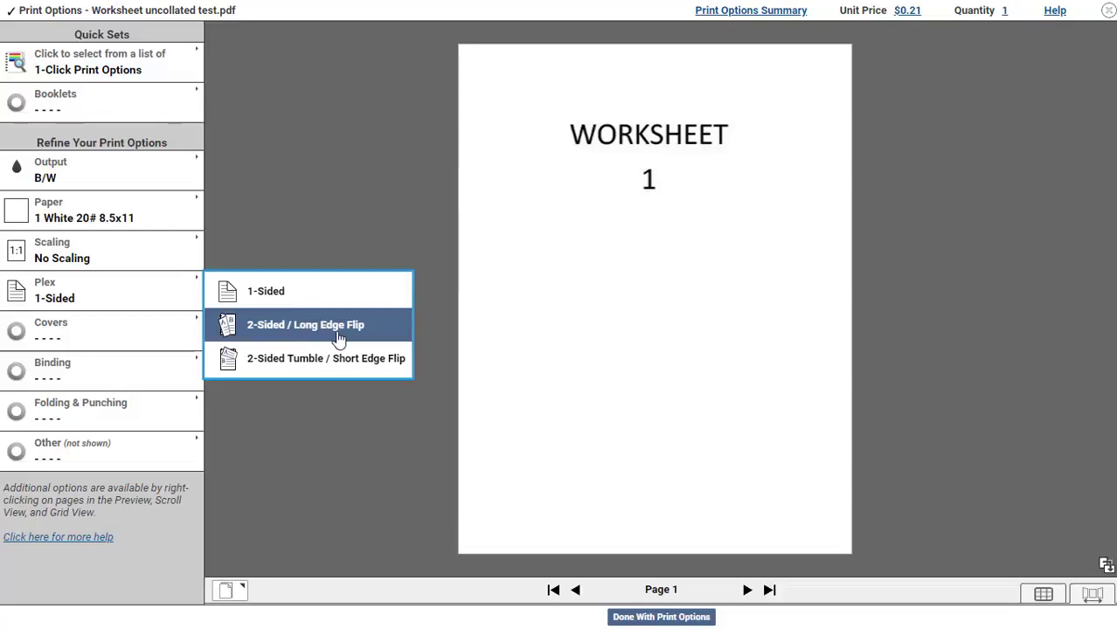
click(338, 339)
click(171, 301)
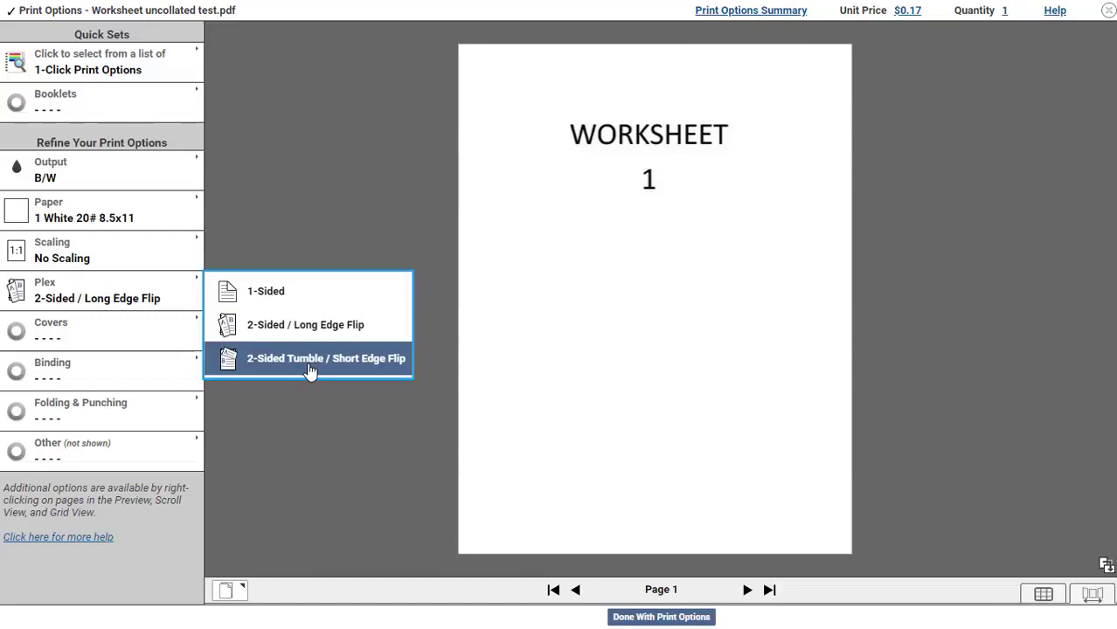
Configure the worksheet's front and back covers separately and enable both.
click(138, 337)
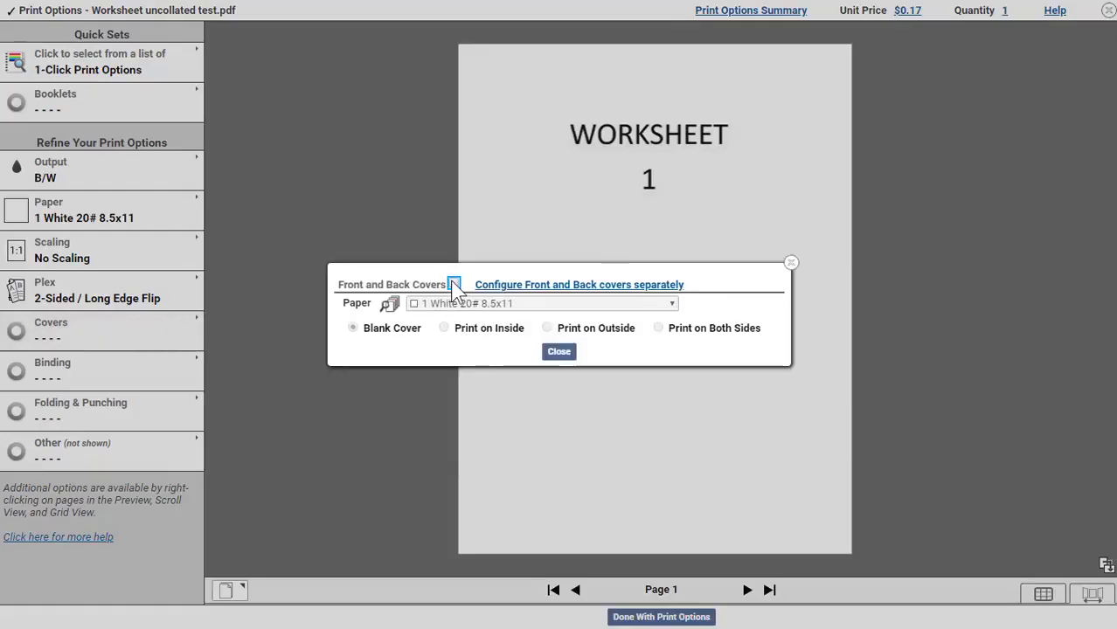
click(516, 291)
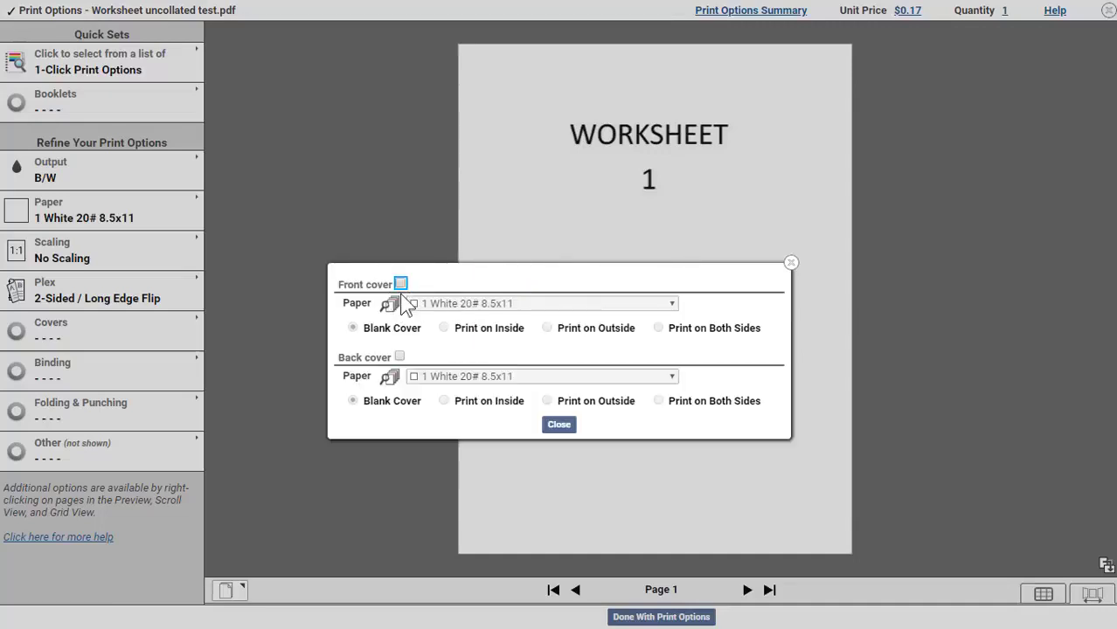
click(400, 284)
click(399, 356)
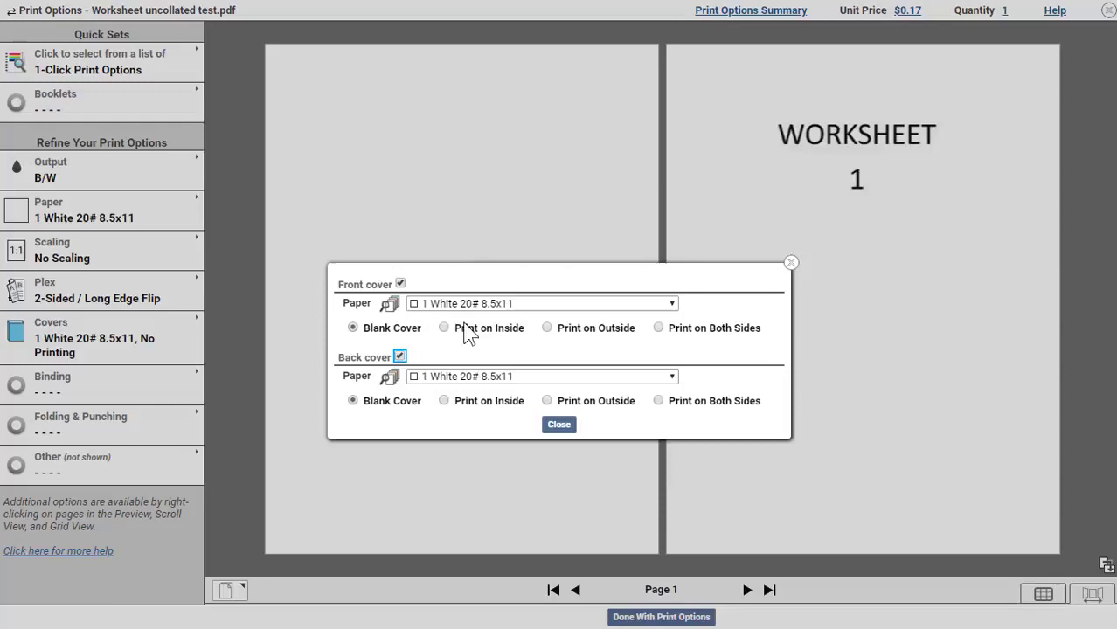
Set the front cover paper to 2 Yellow Pastel 20# 8.5x11 and the back cover paper to 31 Blue Bright 60# 8.5x11.
click(669, 305)
click(637, 339)
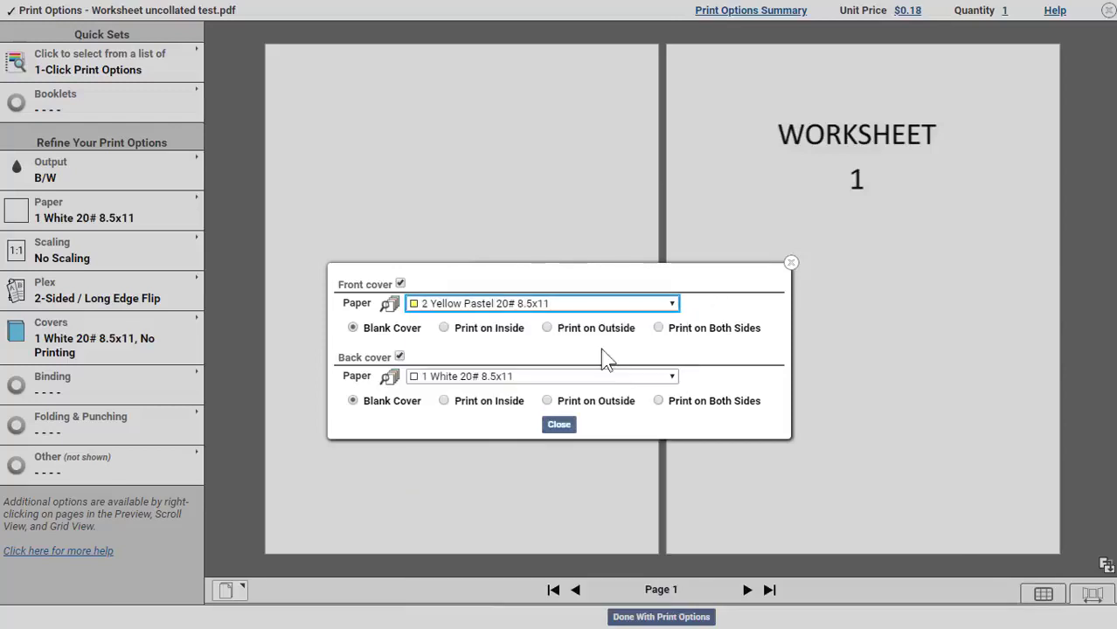
click(672, 378)
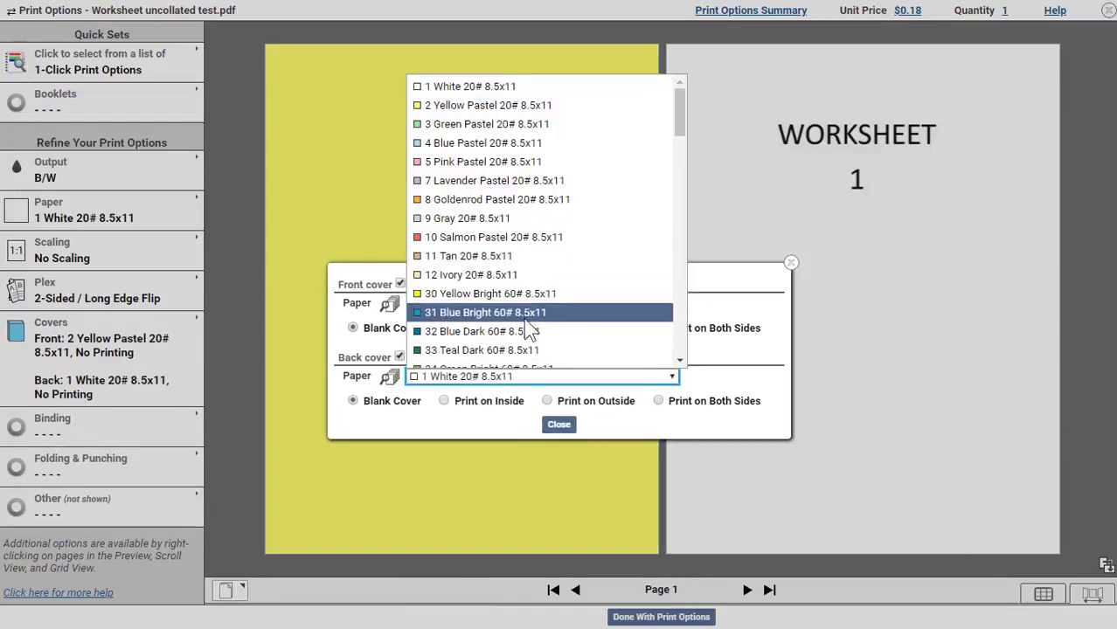
click(525, 317)
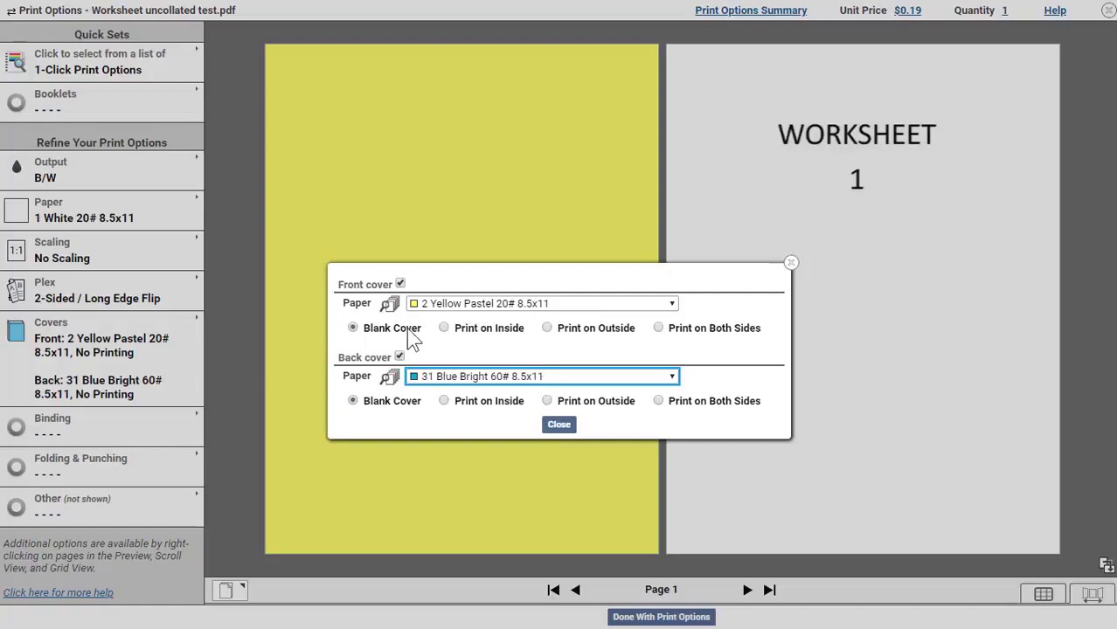
Set the worksheet's front cover to print on both sides and finish the cover settings.
click(658, 327)
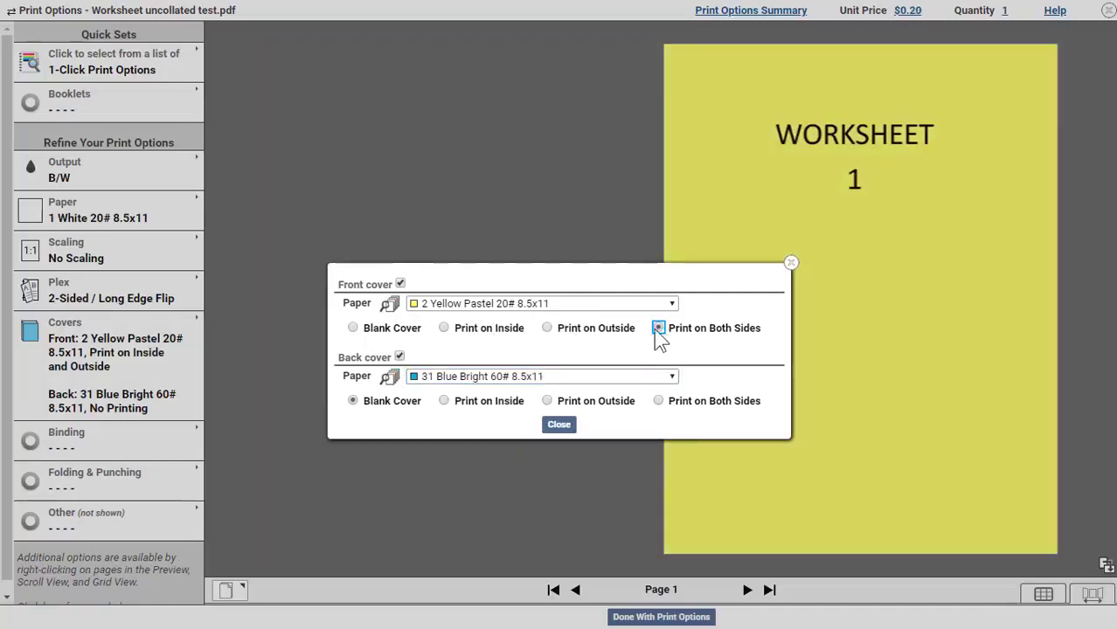
click(558, 425)
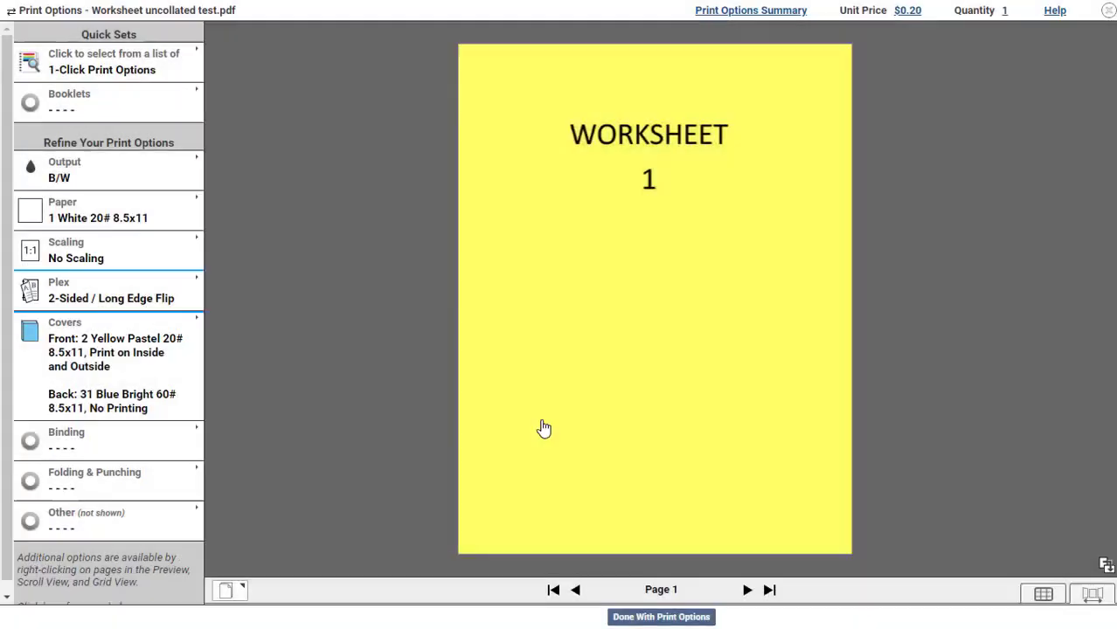
Bind the worksheet with a Single Portrait staple and punch it with 3 holes.
click(131, 443)
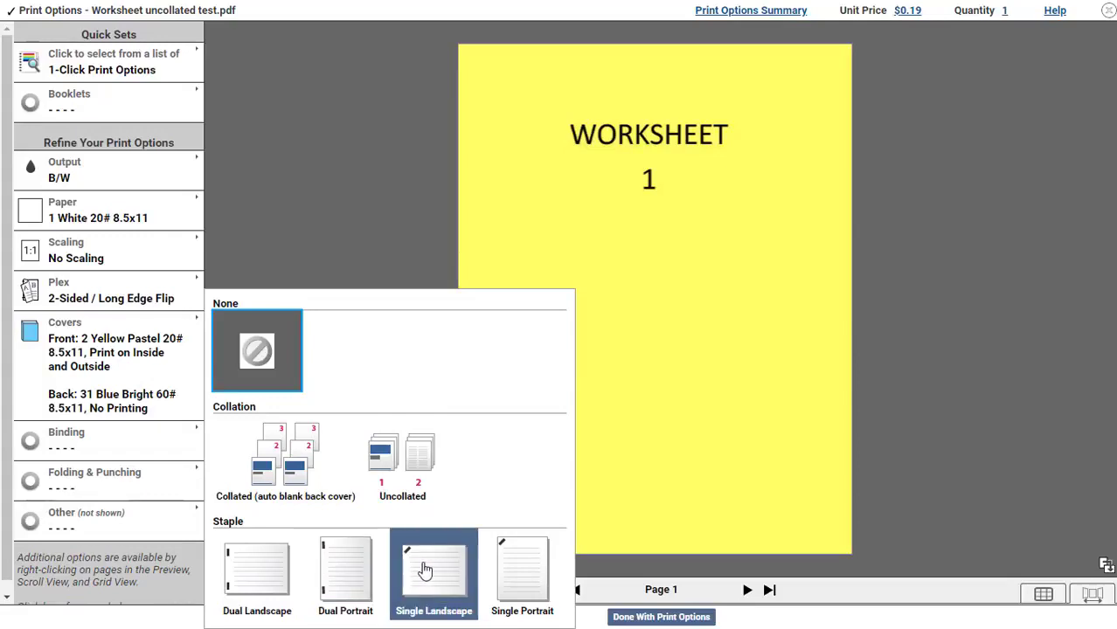
click(510, 565)
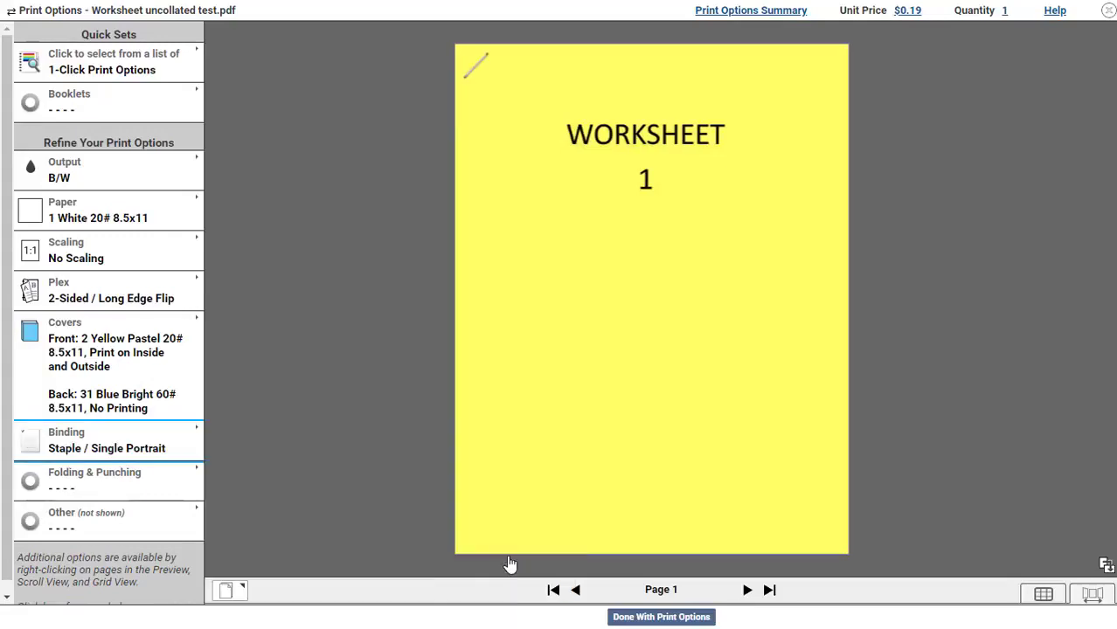
click(151, 485)
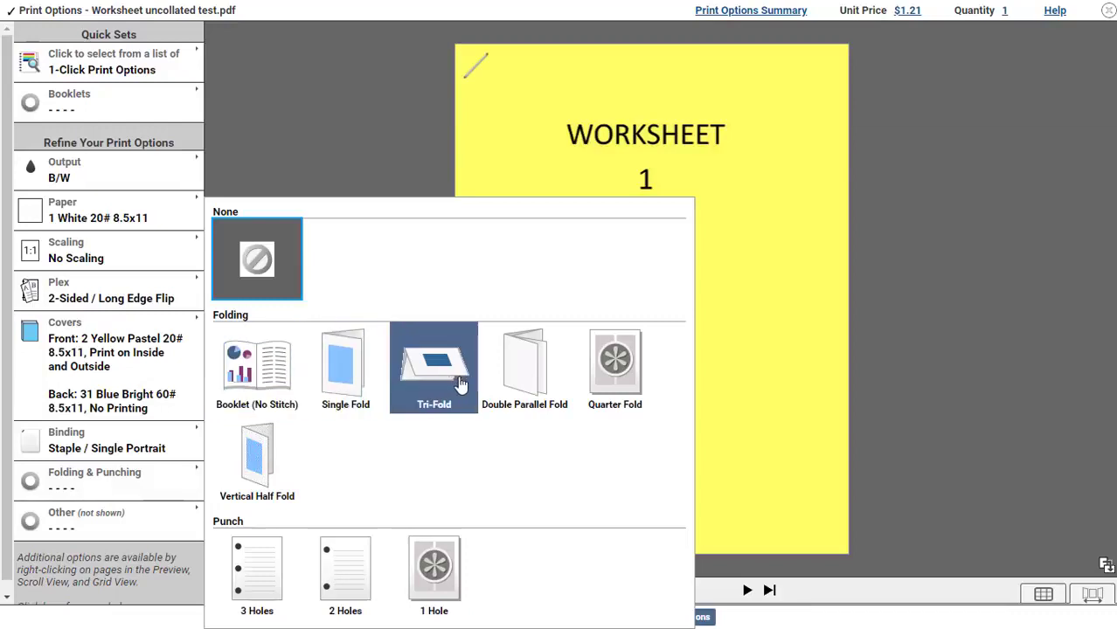
click(273, 568)
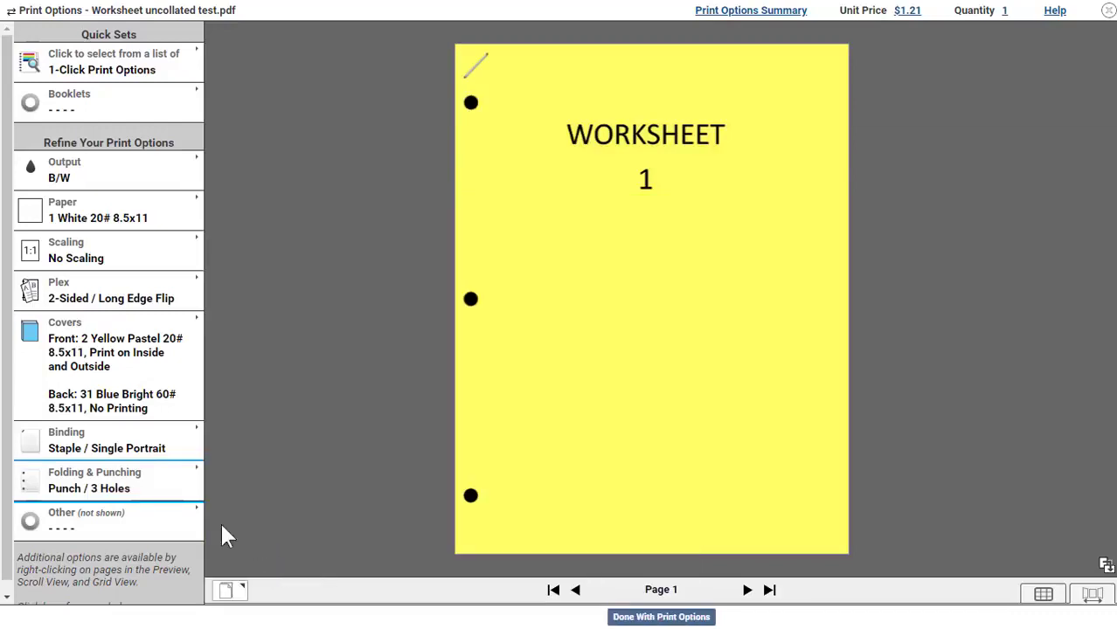
Examine the other finishing options, preview the worksheet from front to back cover and in grid view, and locate the help link.
click(159, 530)
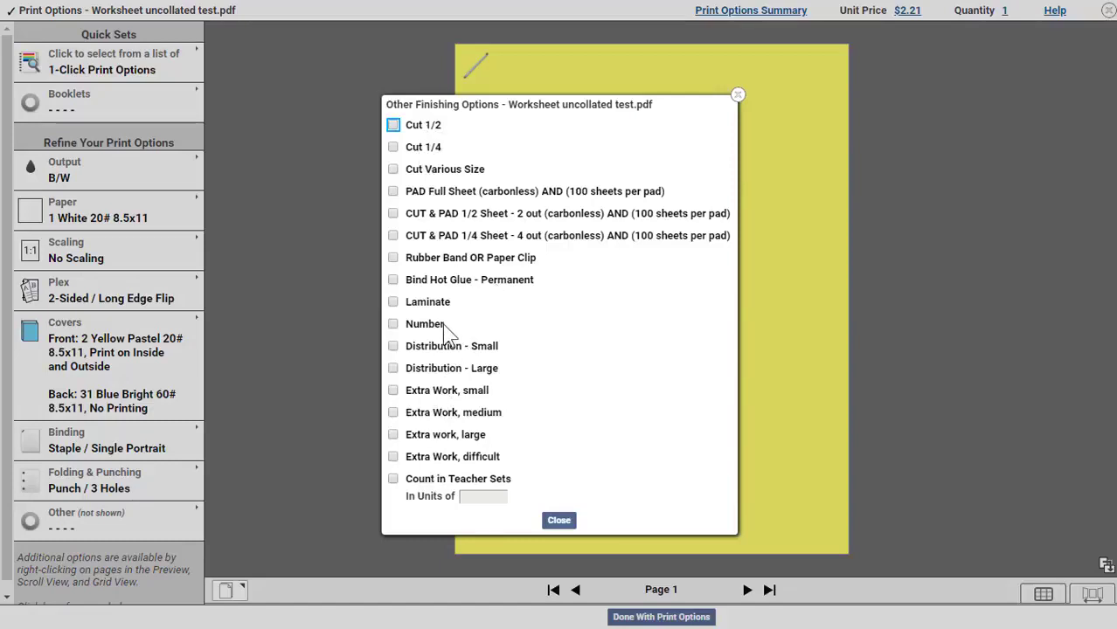
click(559, 520)
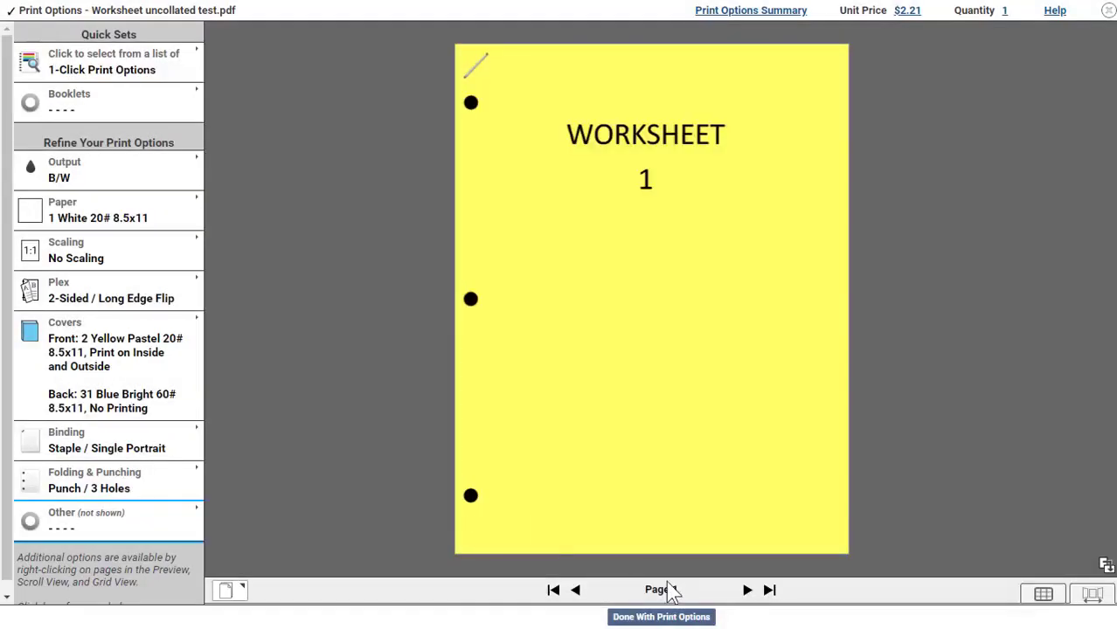
click(747, 590)
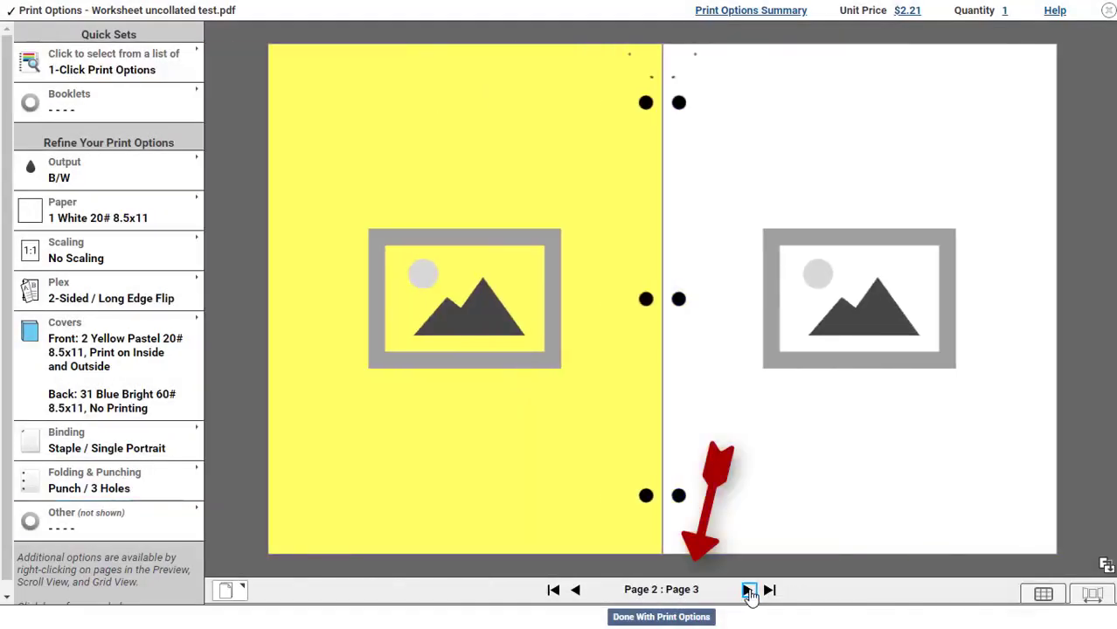
click(748, 591)
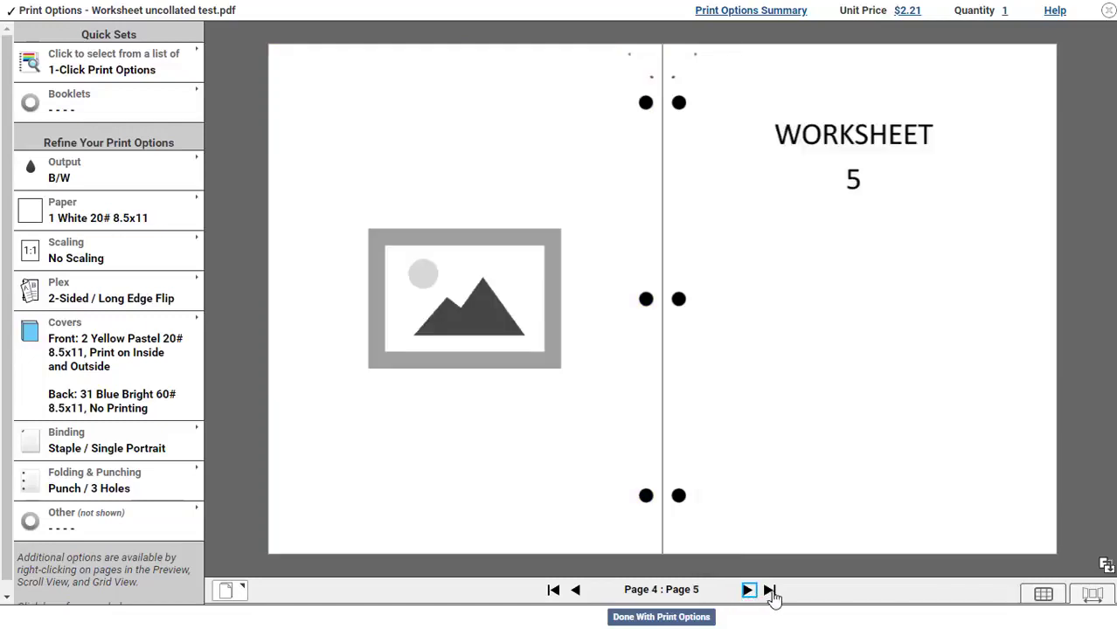
click(1042, 596)
click(1042, 588)
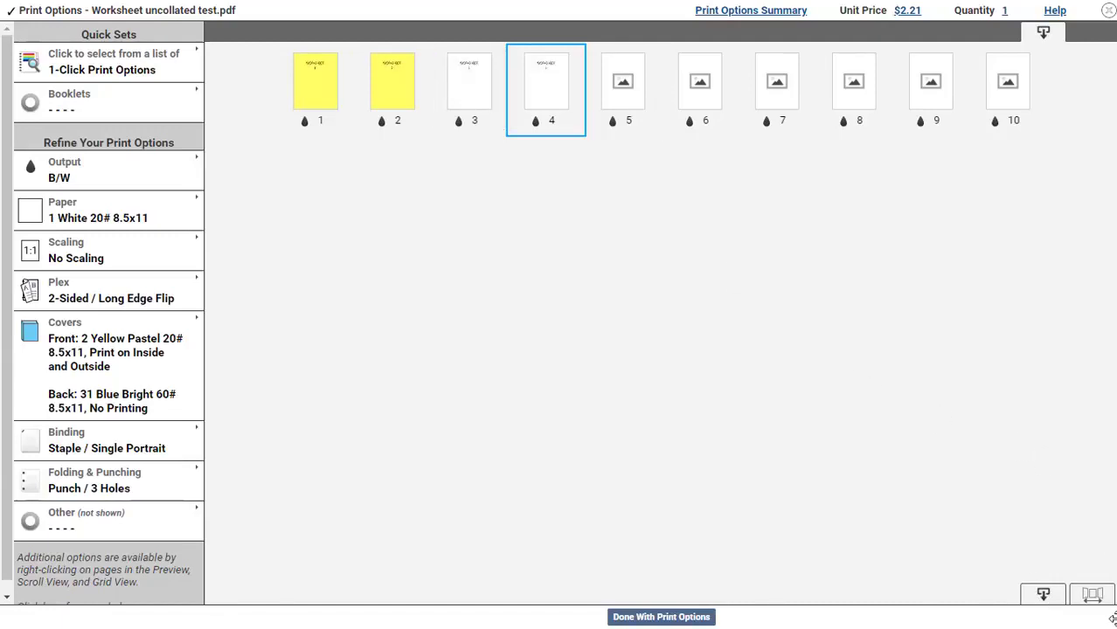
click(1092, 595)
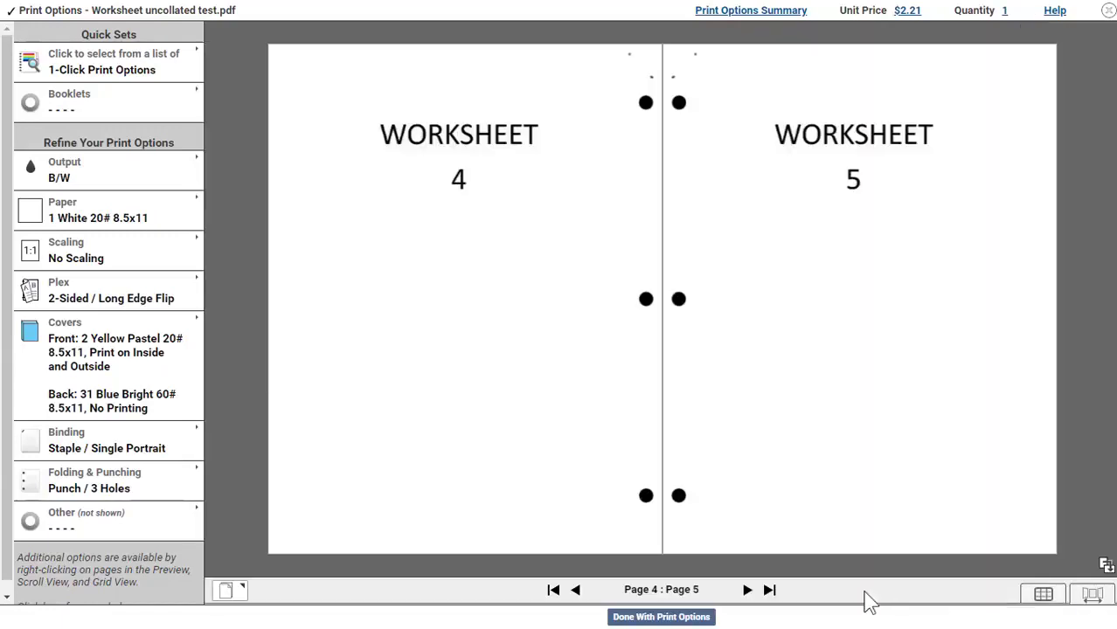
click(769, 591)
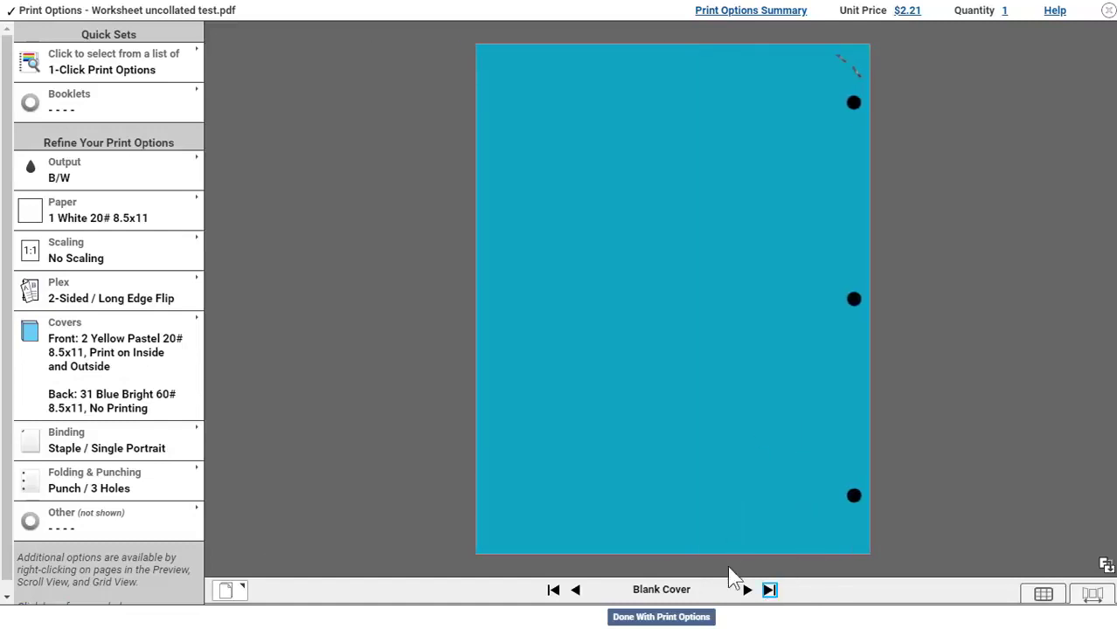
click(575, 591)
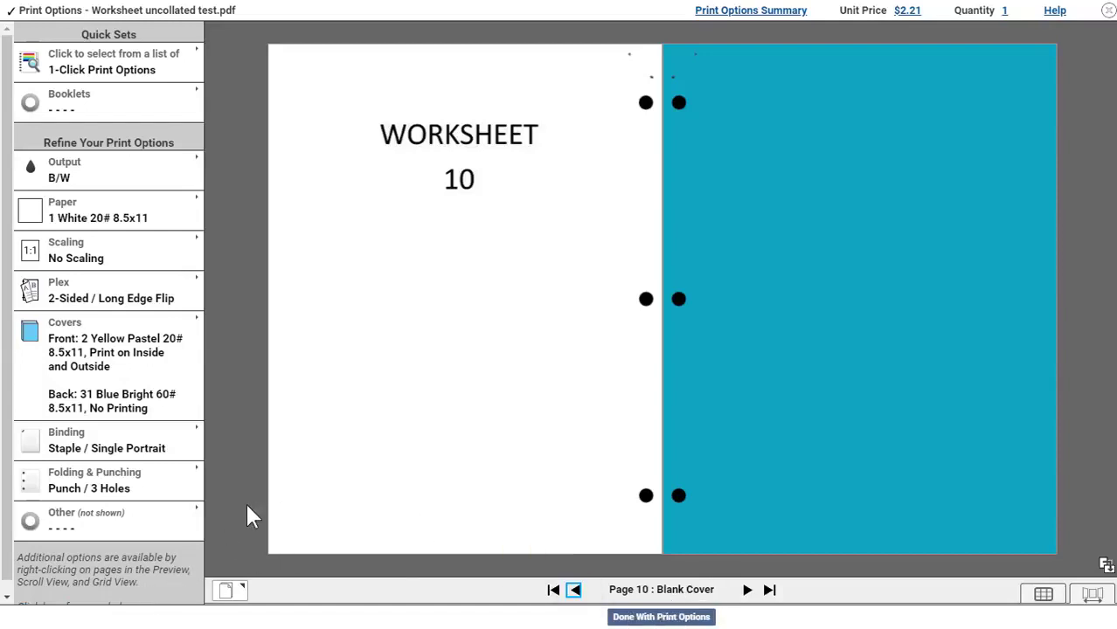
scroll(139, 525, down, 1)
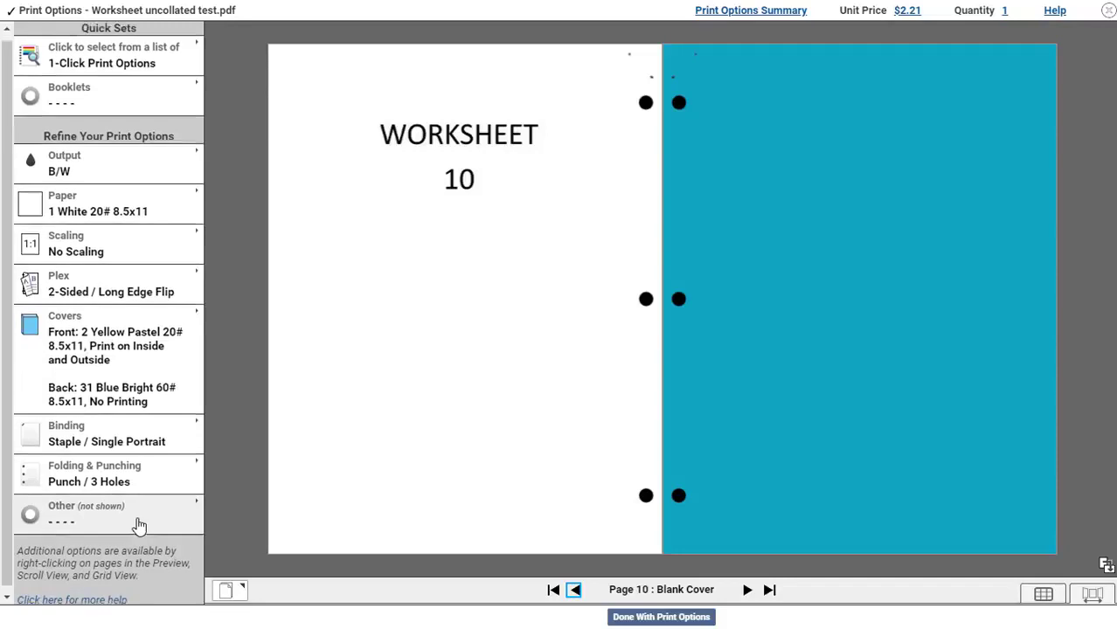
click(82, 597)
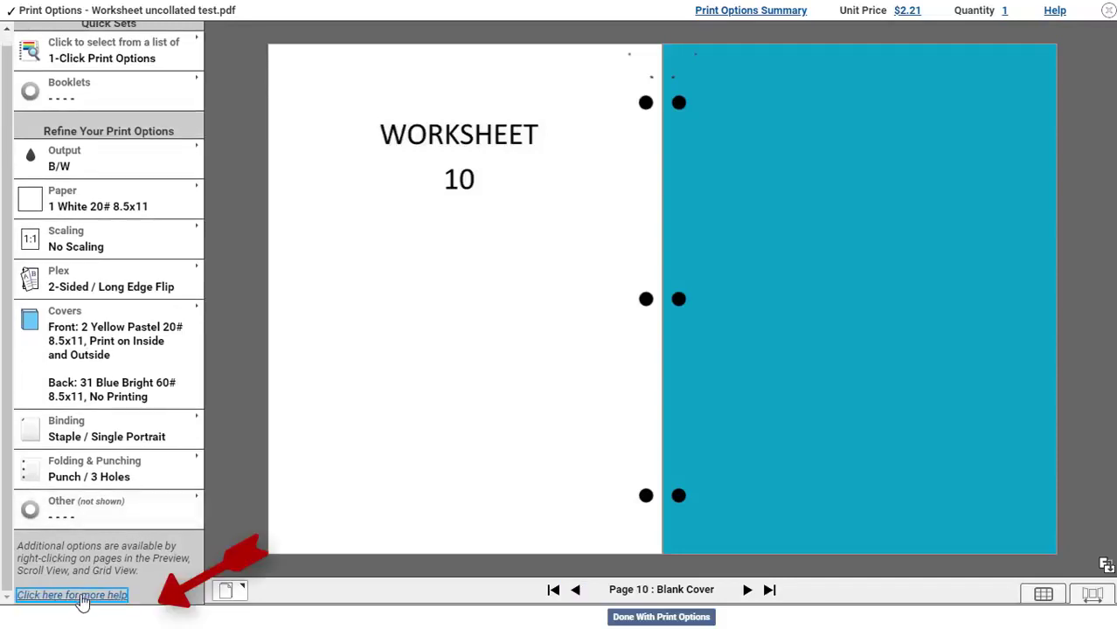
Finish the worksheet's print options and set its quantity in the cart to 100.
click(662, 617)
scroll(892, 227, down, 1)
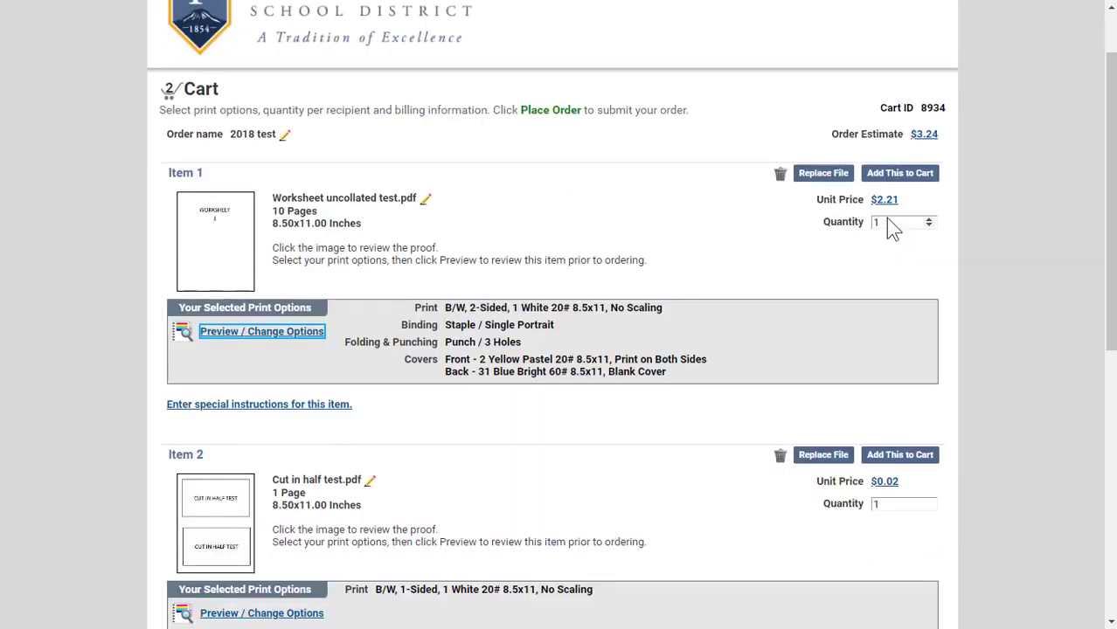
click(888, 220)
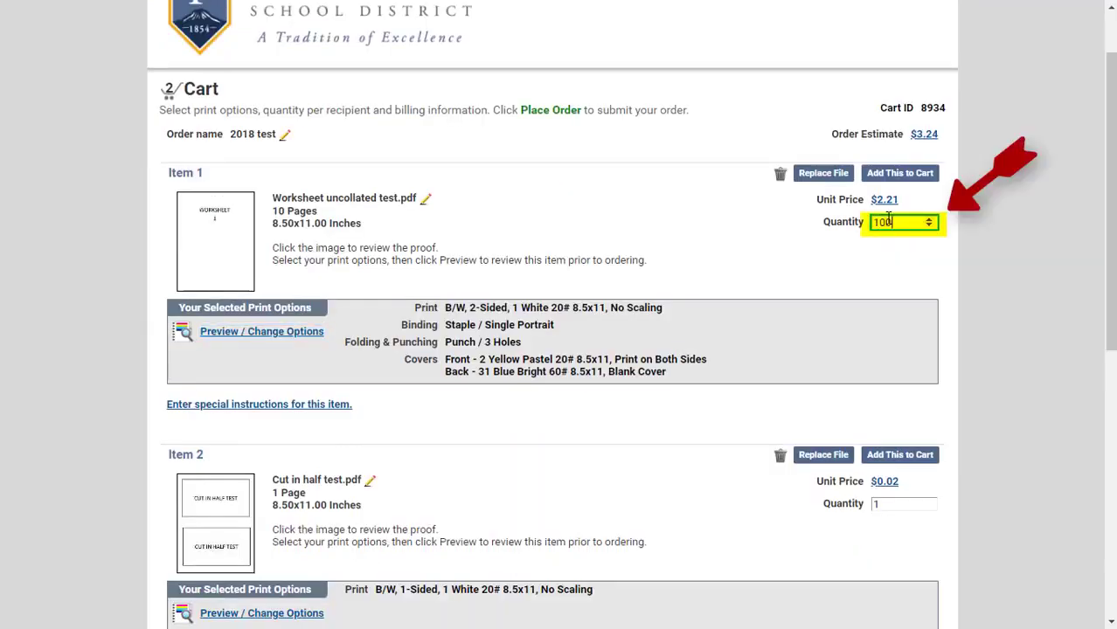
Set the quantity of Cut in half test.pdf to 50.
scroll(405, 420, down, 3)
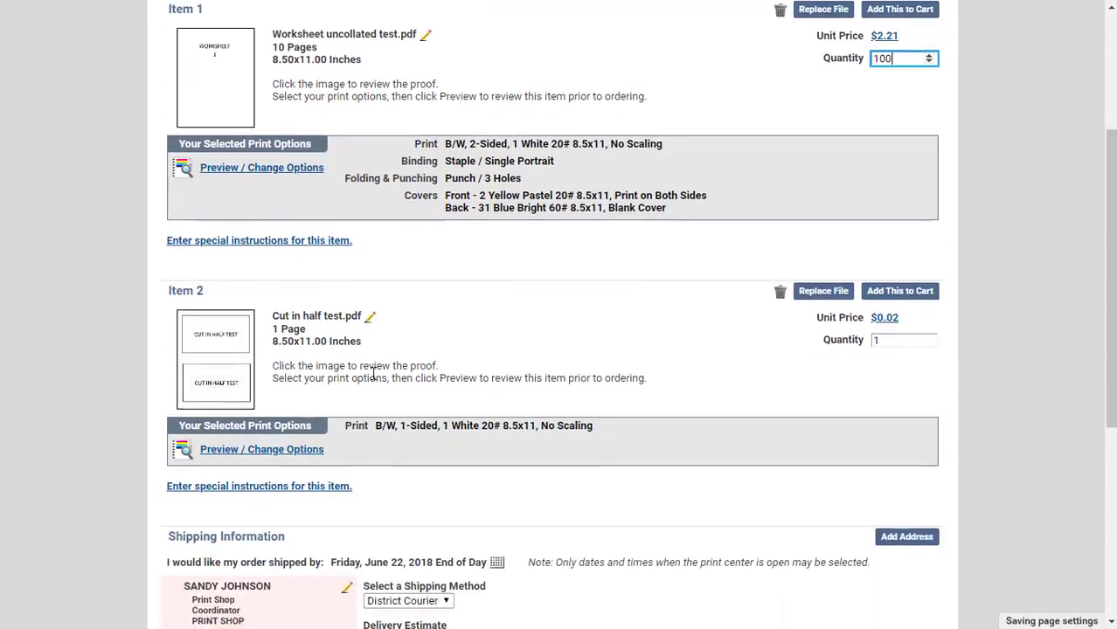
click(901, 339)
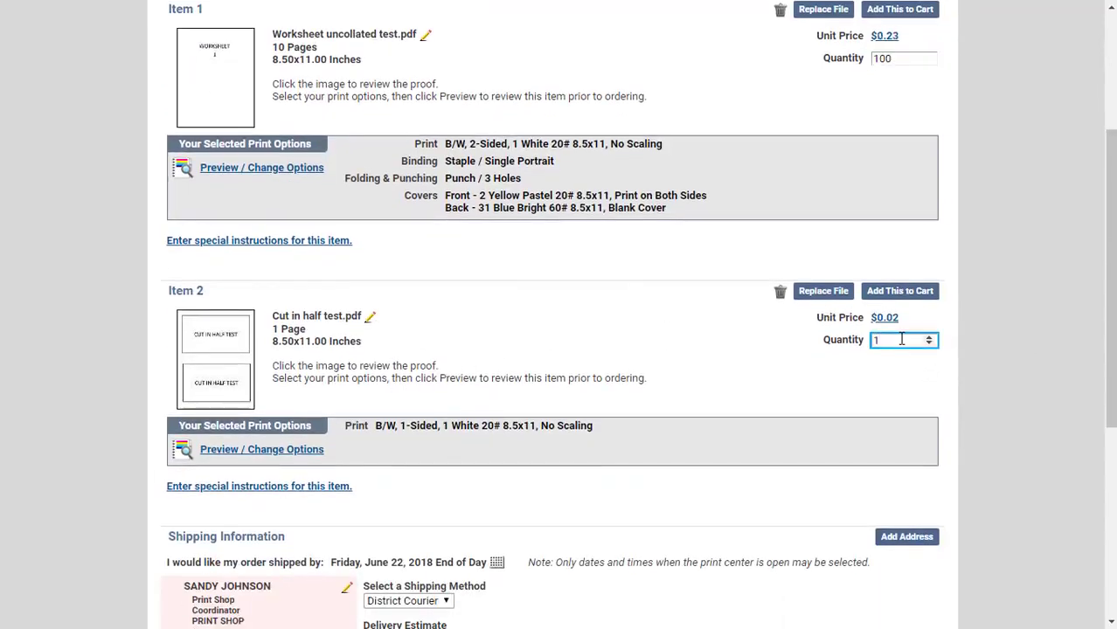
text(50)
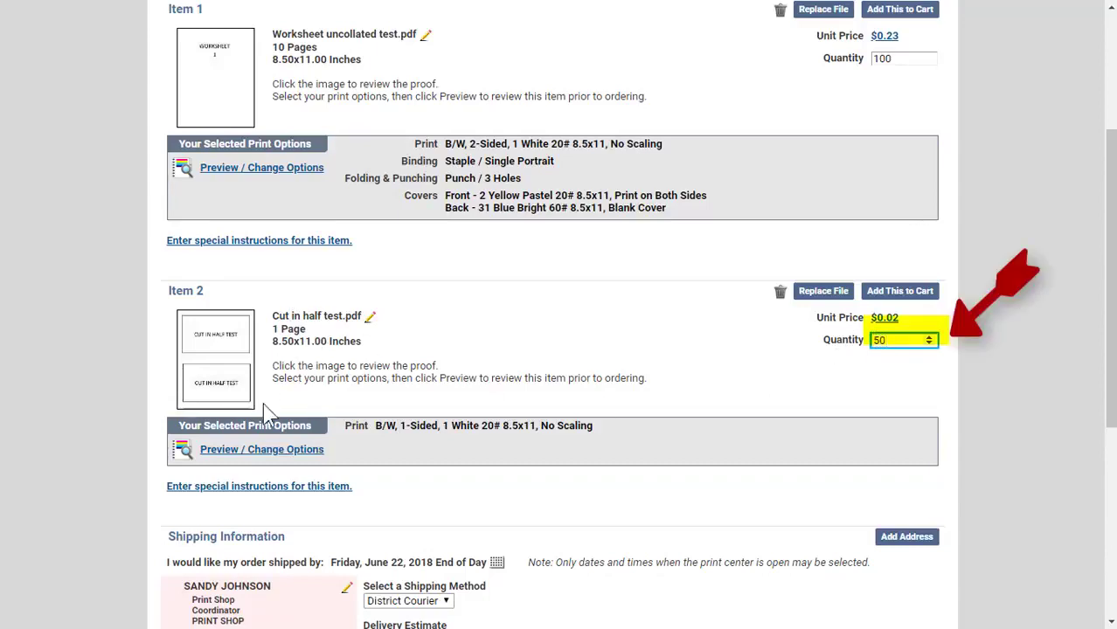
Add the Cut 1/2 finishing option to Cut in half test.pdf.
click(262, 454)
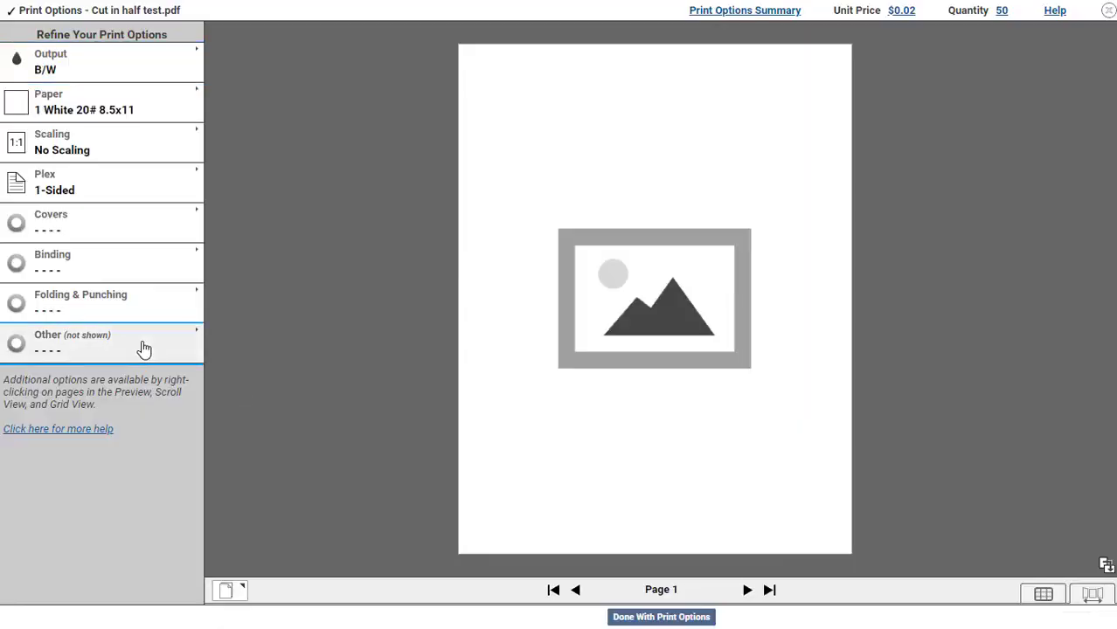
click(145, 348)
click(393, 124)
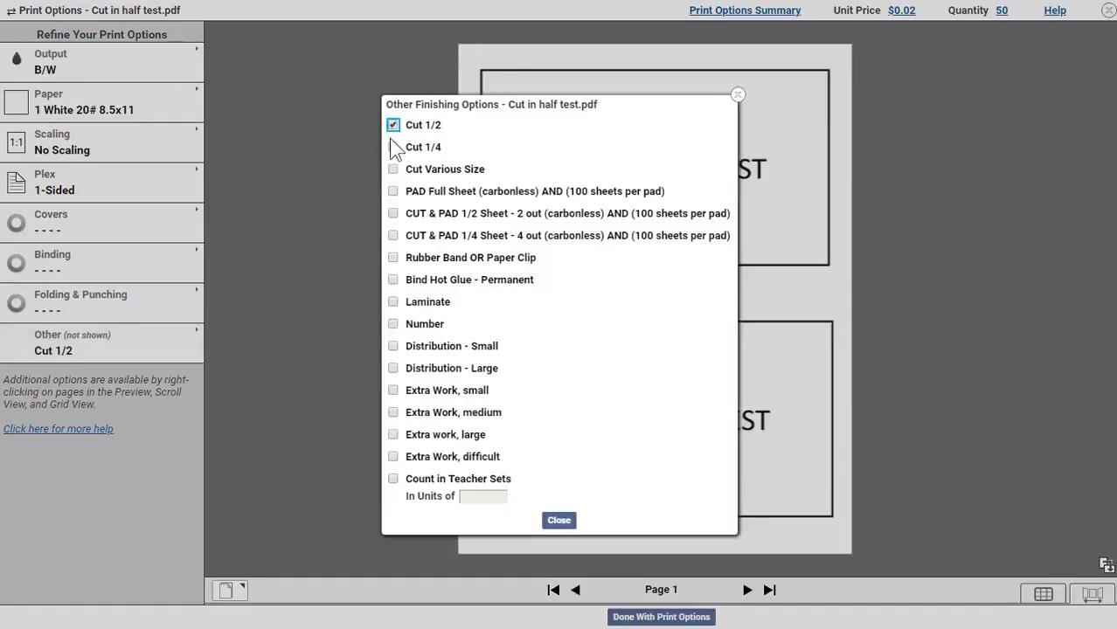
click(559, 520)
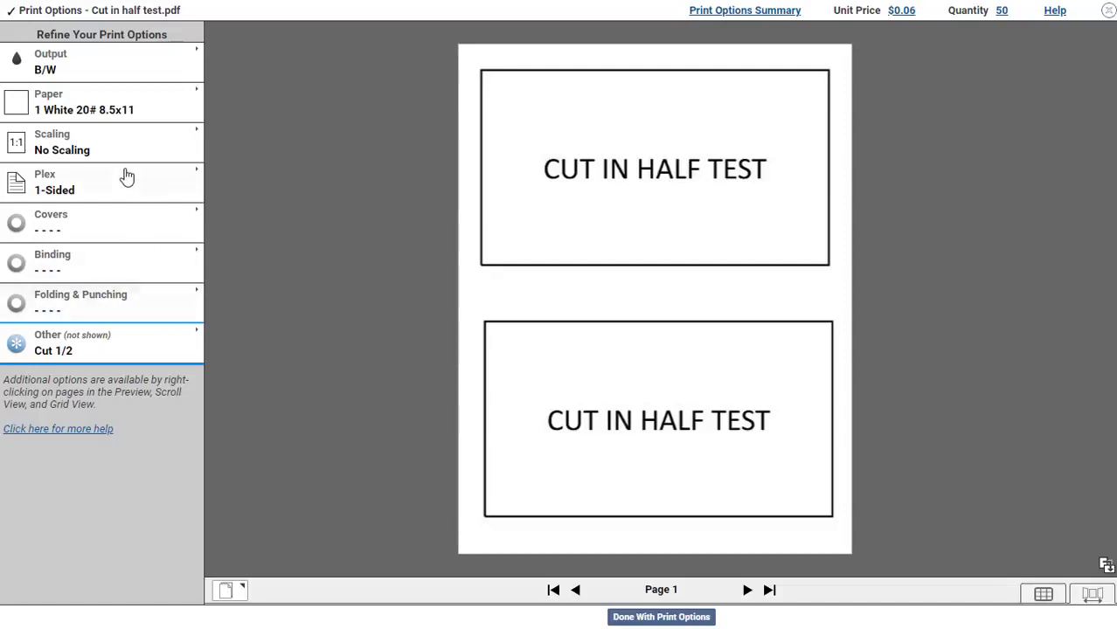
Filter the papers by Card, choose 80 Yellow Bright CARD 8.5x11 for Cut in half test.pdf, and return to the cart.
click(142, 105)
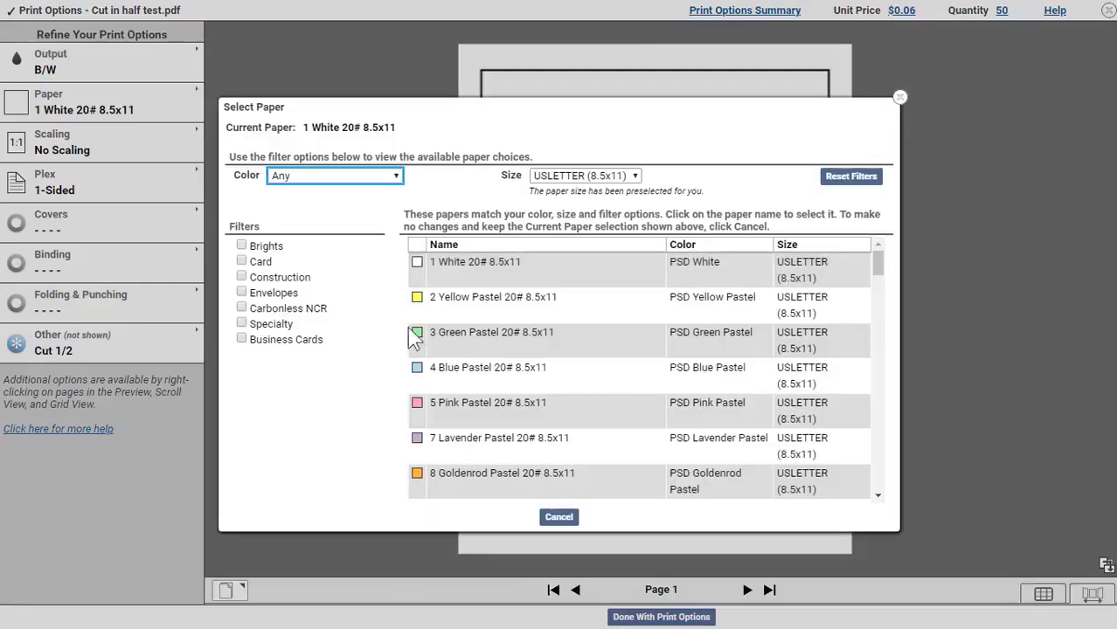
click(243, 261)
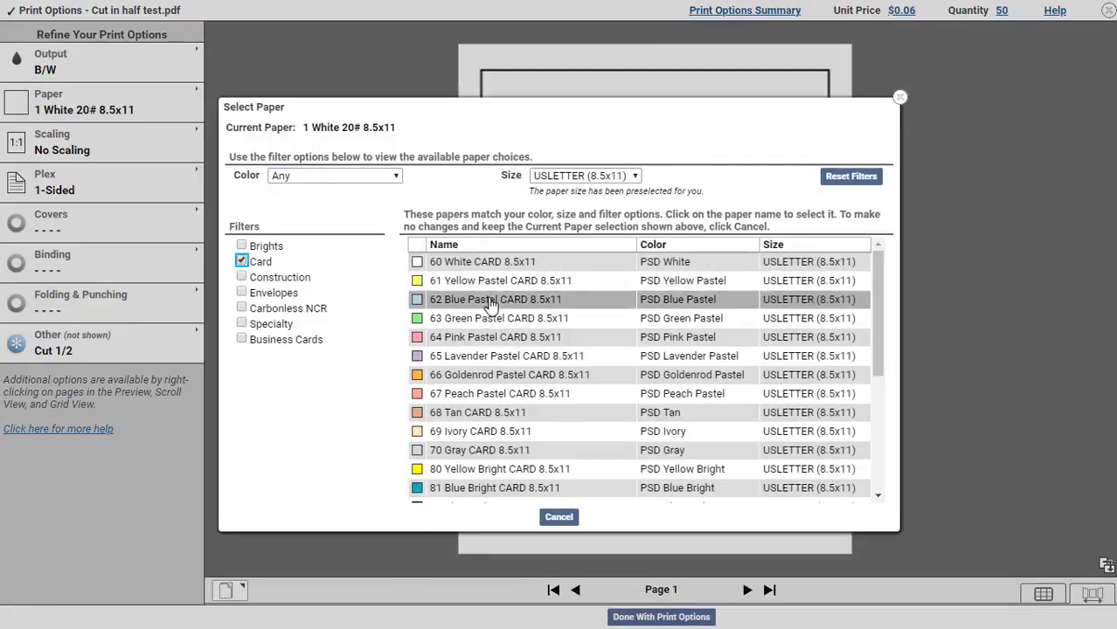
click(493, 470)
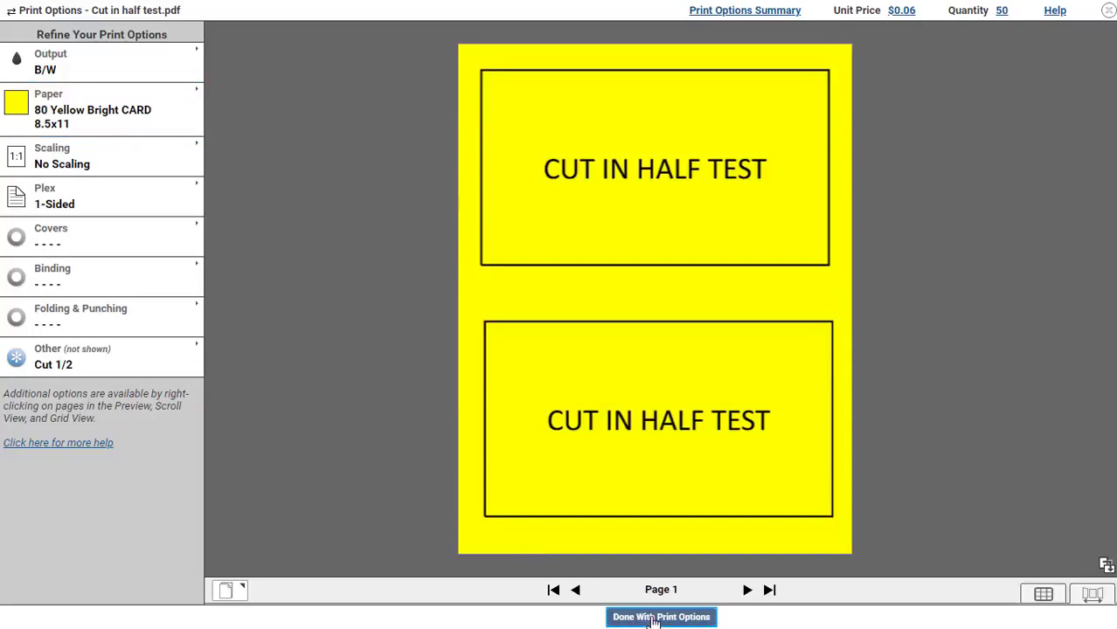
click(660, 617)
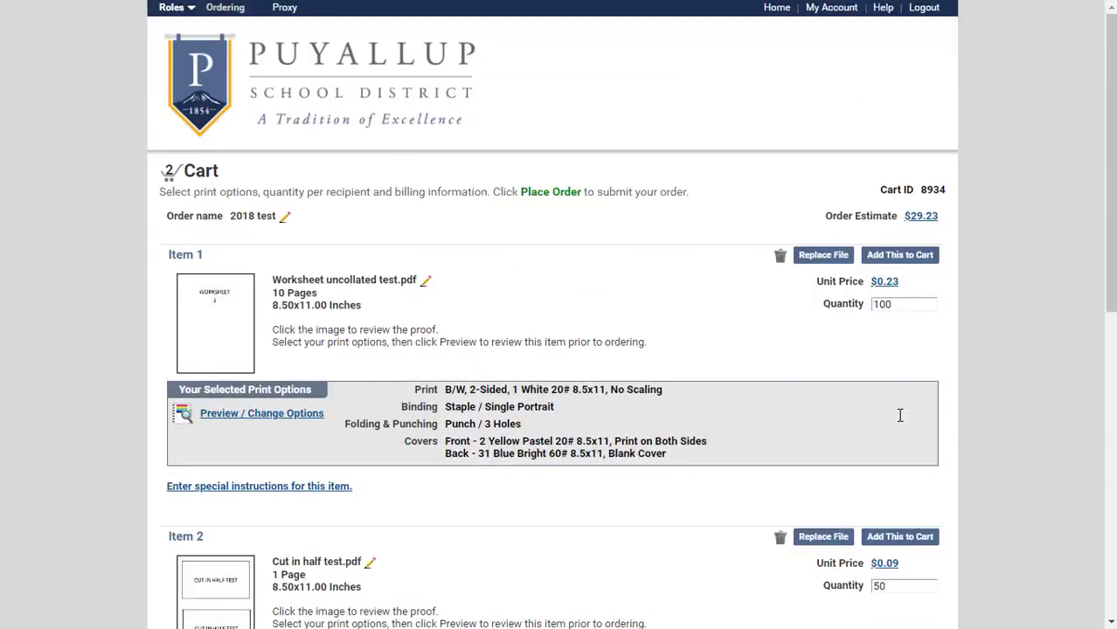
Save the special instruction "100 total cut" for Cut in half test.pdf.
scroll(516, 536, down, 4)
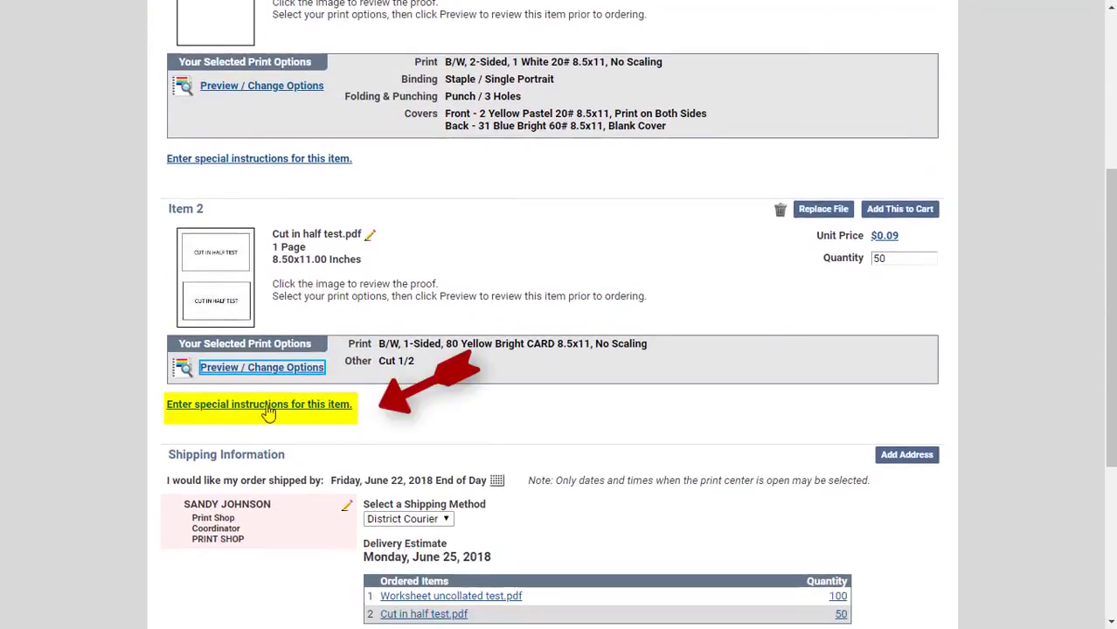
click(268, 406)
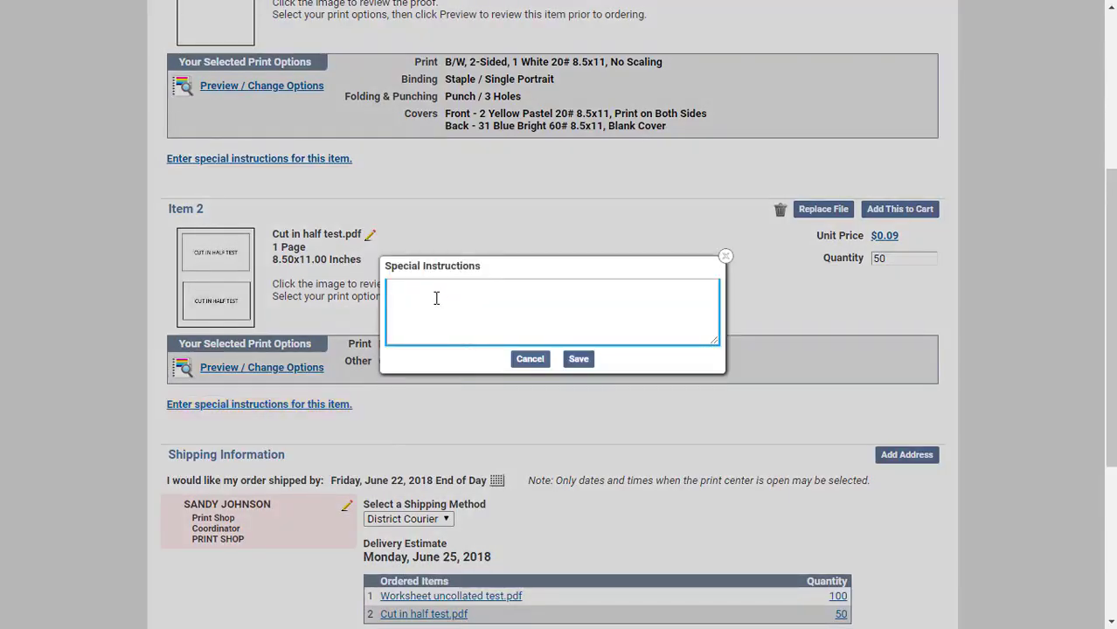
text(100 total cut)
click(578, 359)
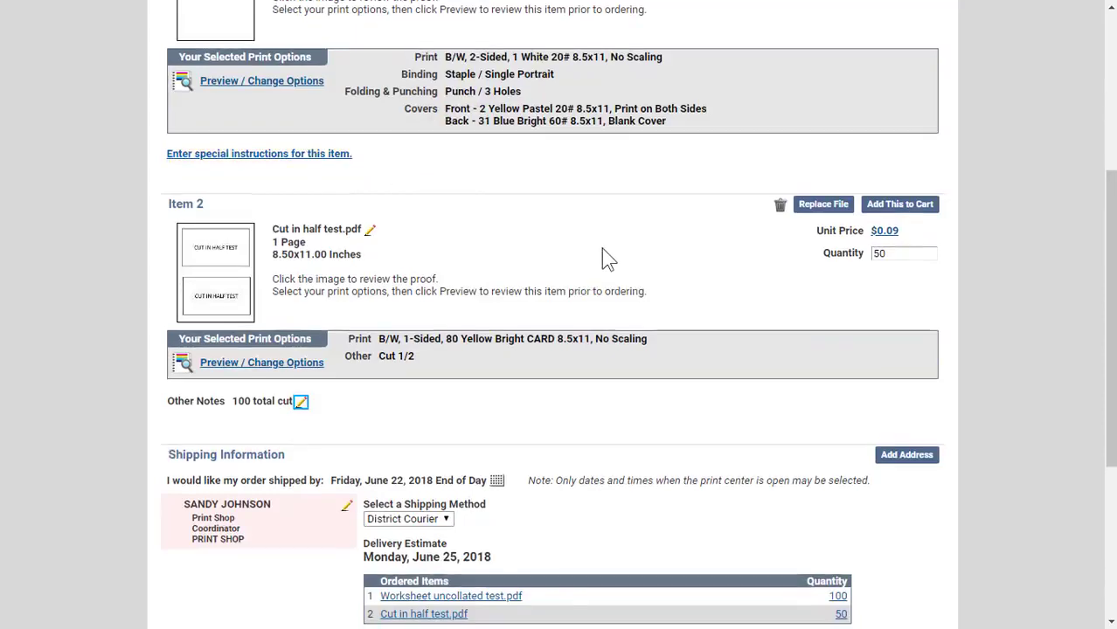
Examine the order estimate's itemized cost details, then return to the cart and review its shipping and billing information.
scroll(602, 255, down, 2)
scroll(615, 255, up, 6)
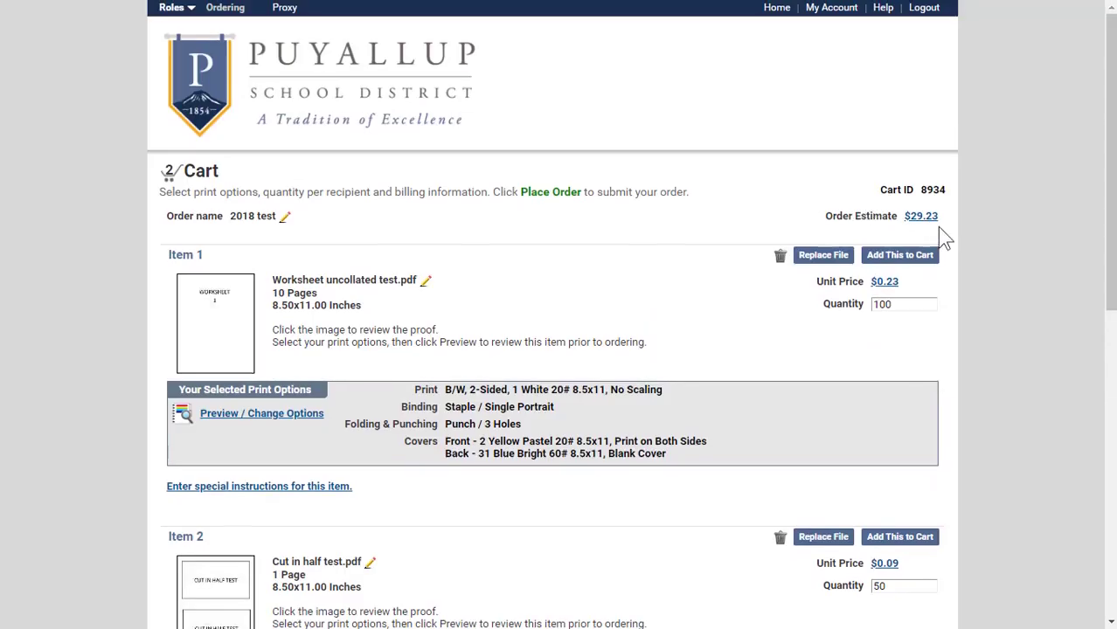
click(917, 219)
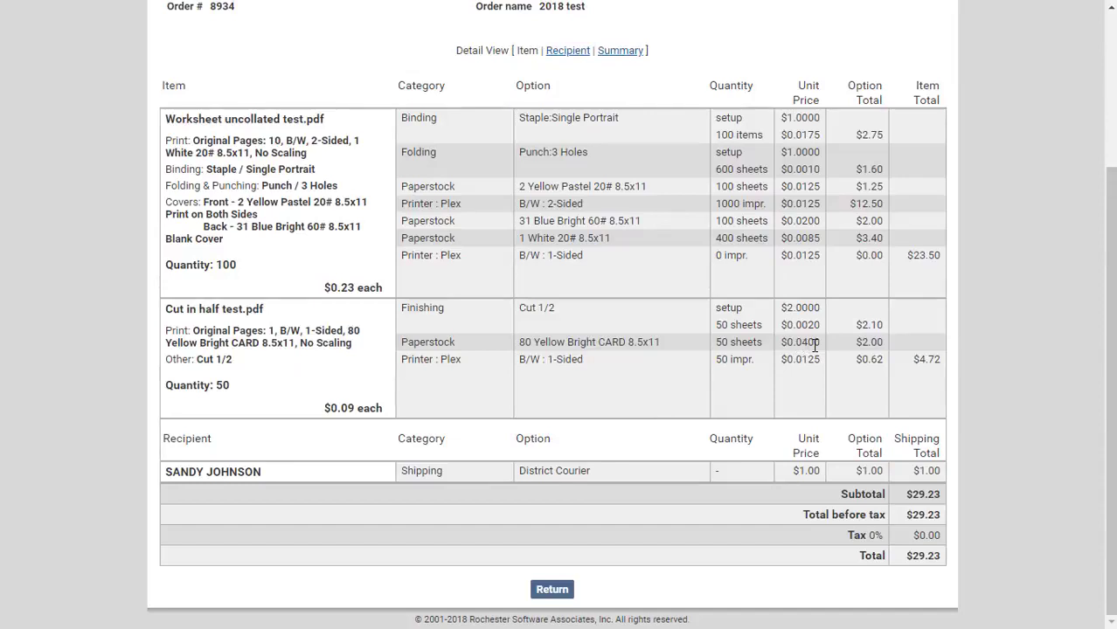
click(549, 591)
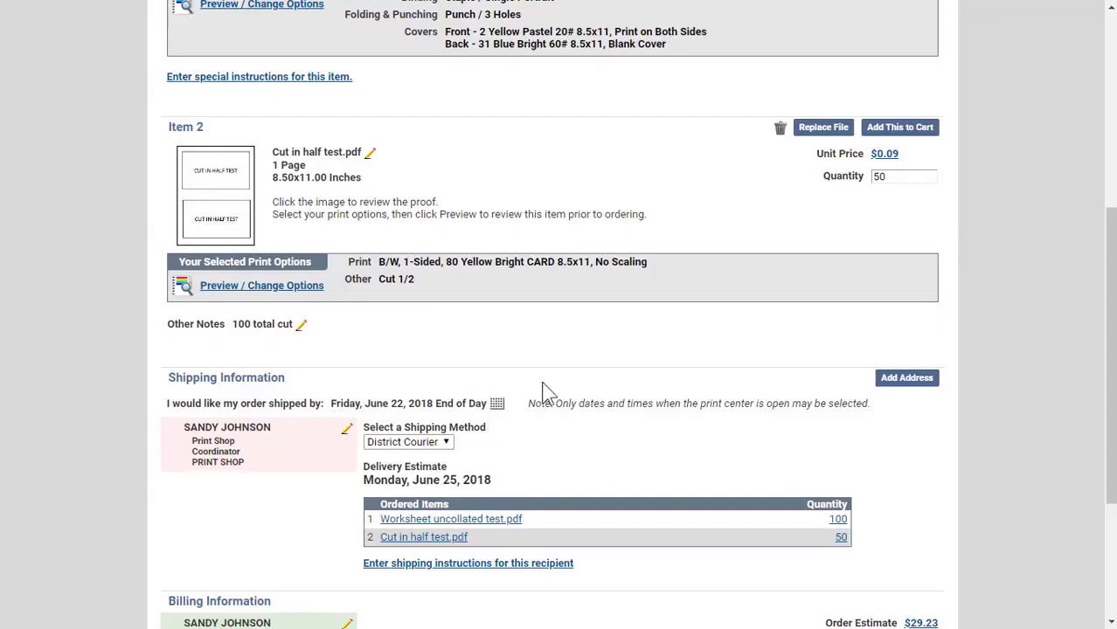
scroll(560, 384, down, 3)
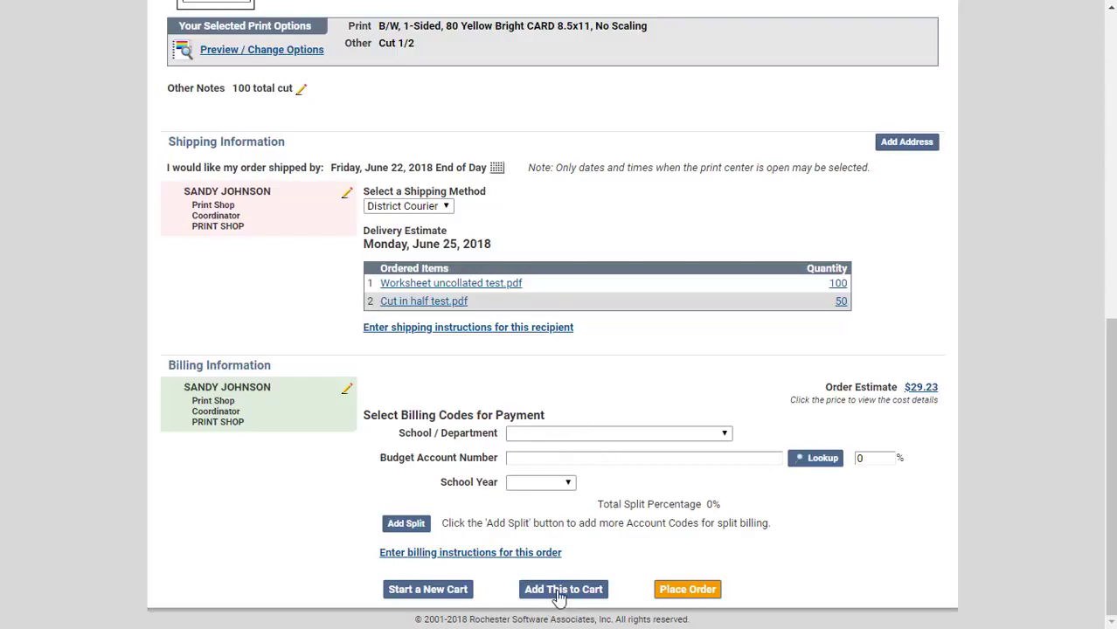
Confirm Friday, June 22, 2018, End of Day as the date the order is shipped by.
scroll(603, 422, up, 1)
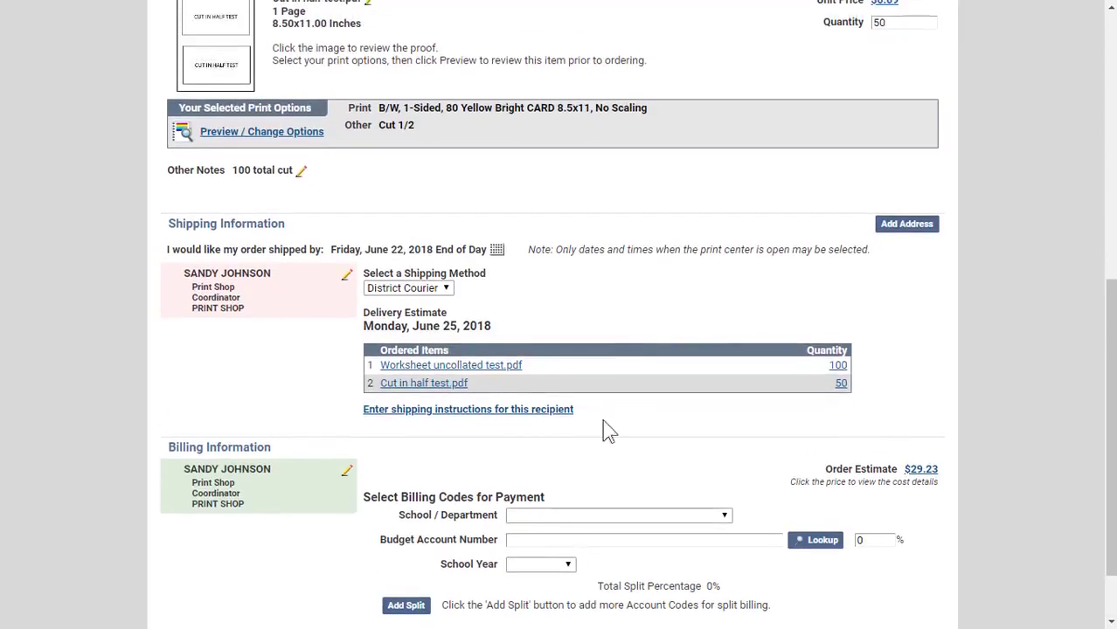
click(497, 250)
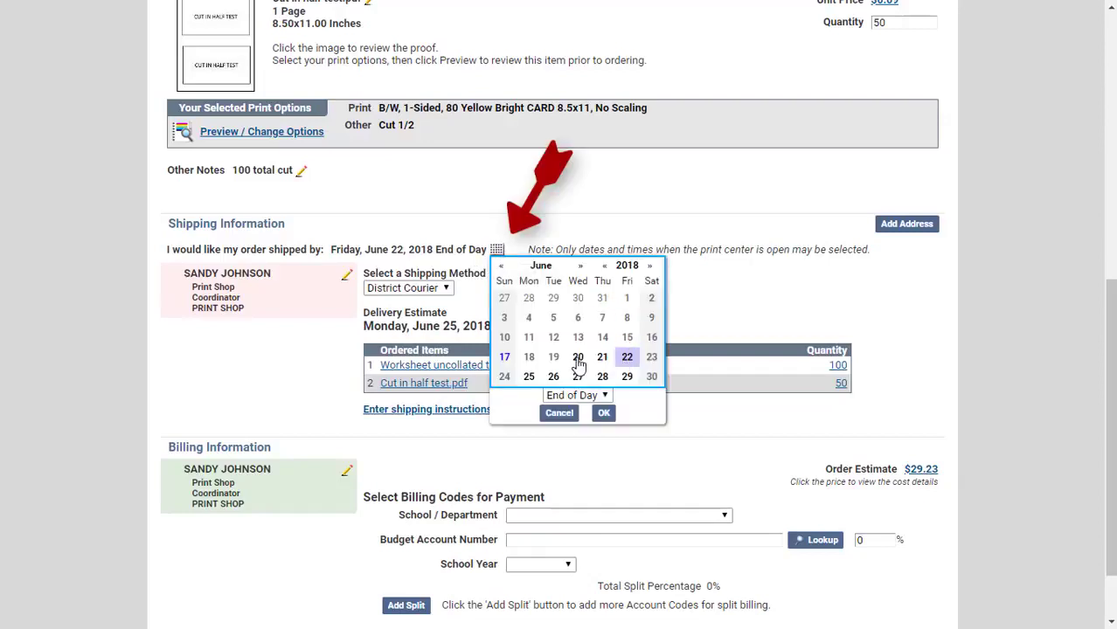
click(604, 414)
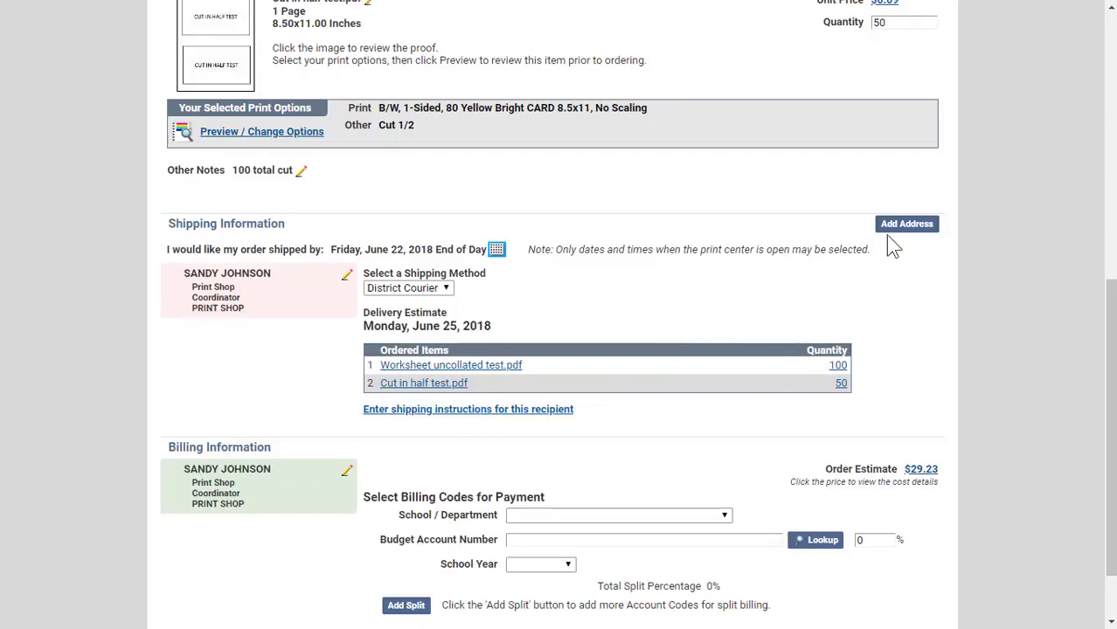
click(496, 249)
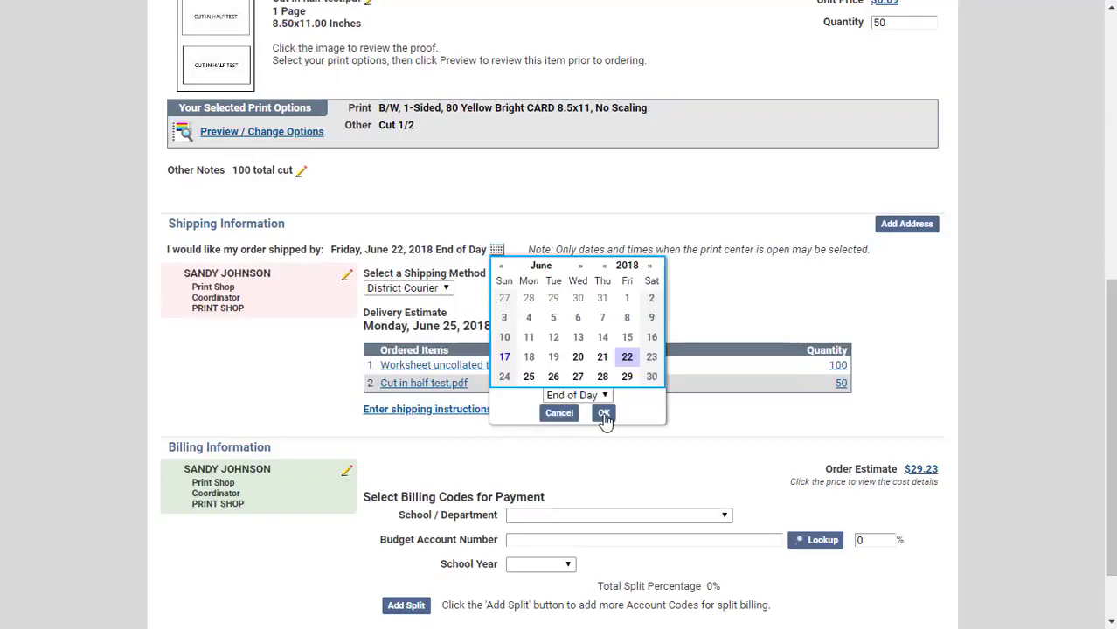
click(604, 414)
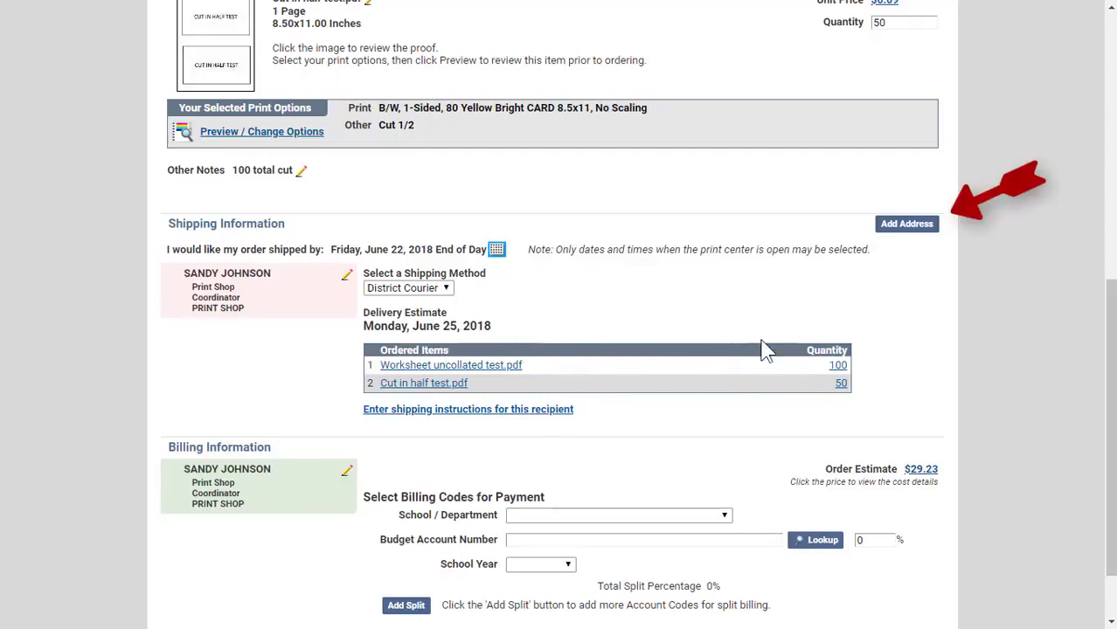
click(912, 225)
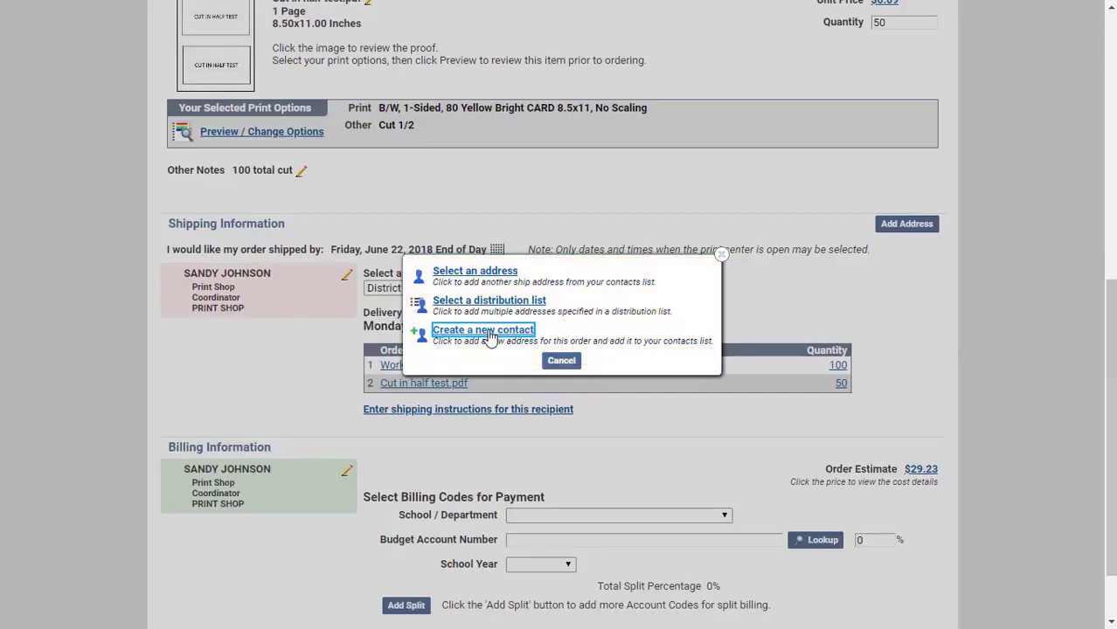
click(488, 331)
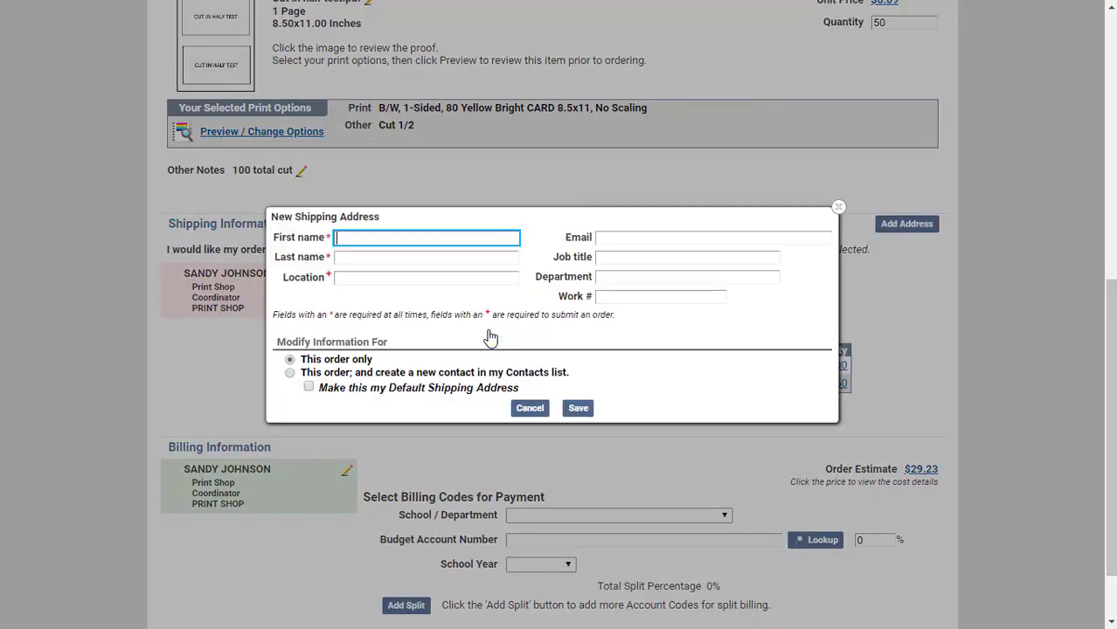
click(373, 278)
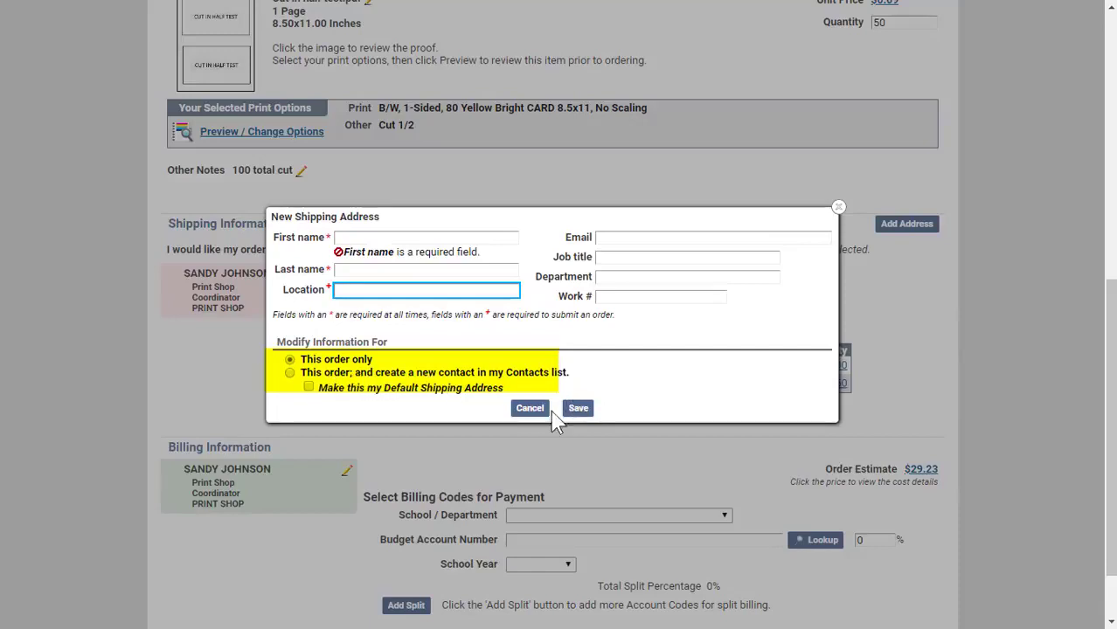
click(530, 409)
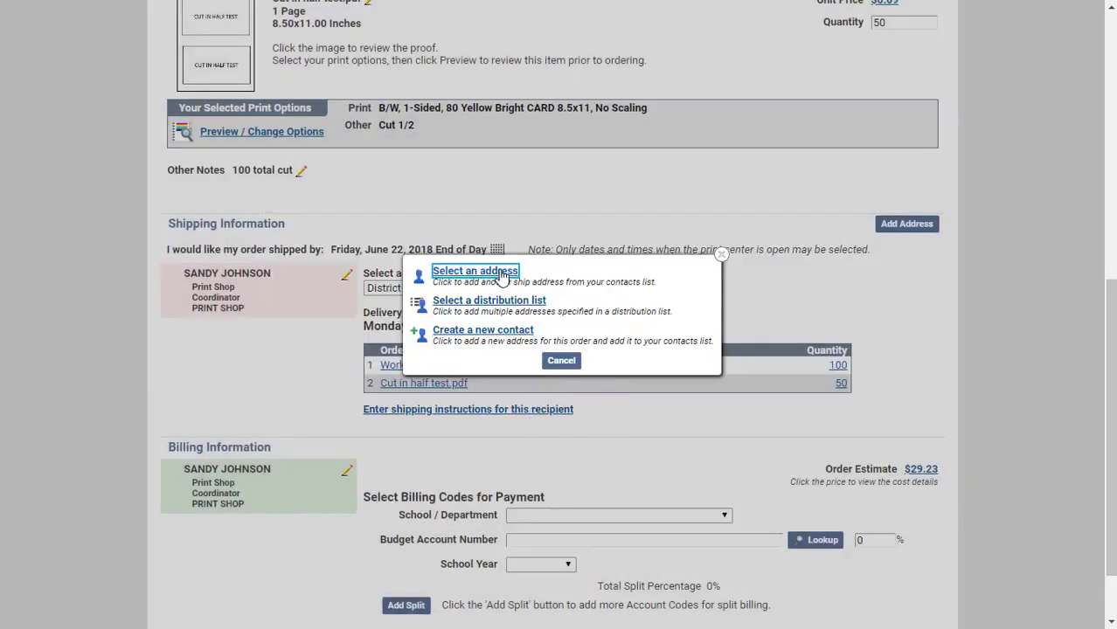
Add Aylen Jr High from the contacts list as a second shipping address for the order.
click(474, 272)
click(332, 230)
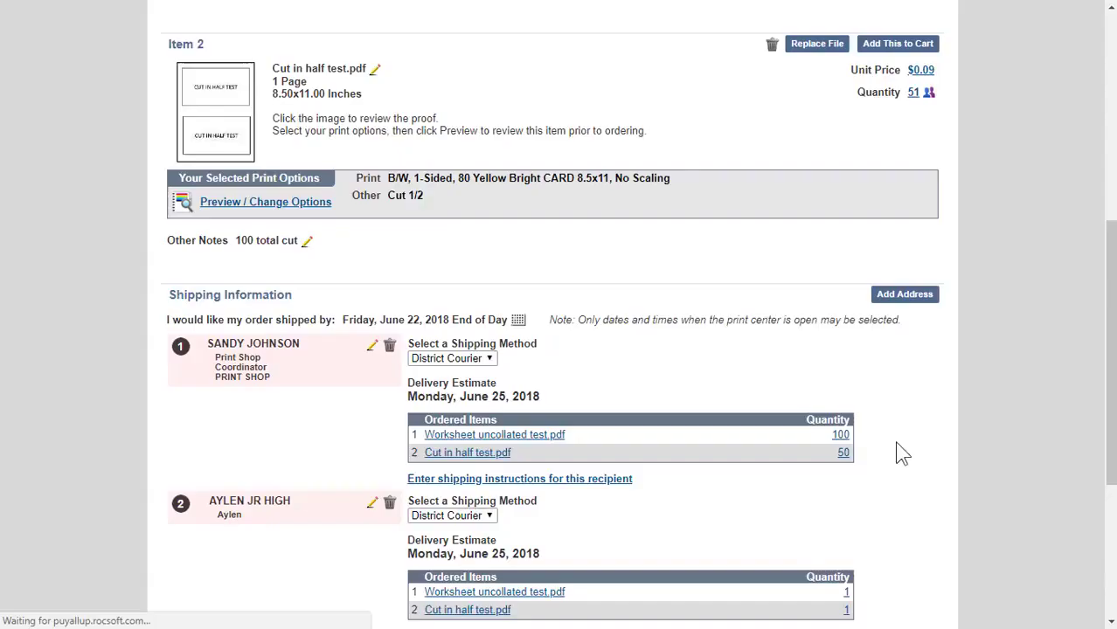
scroll(561, 287, down, 3)
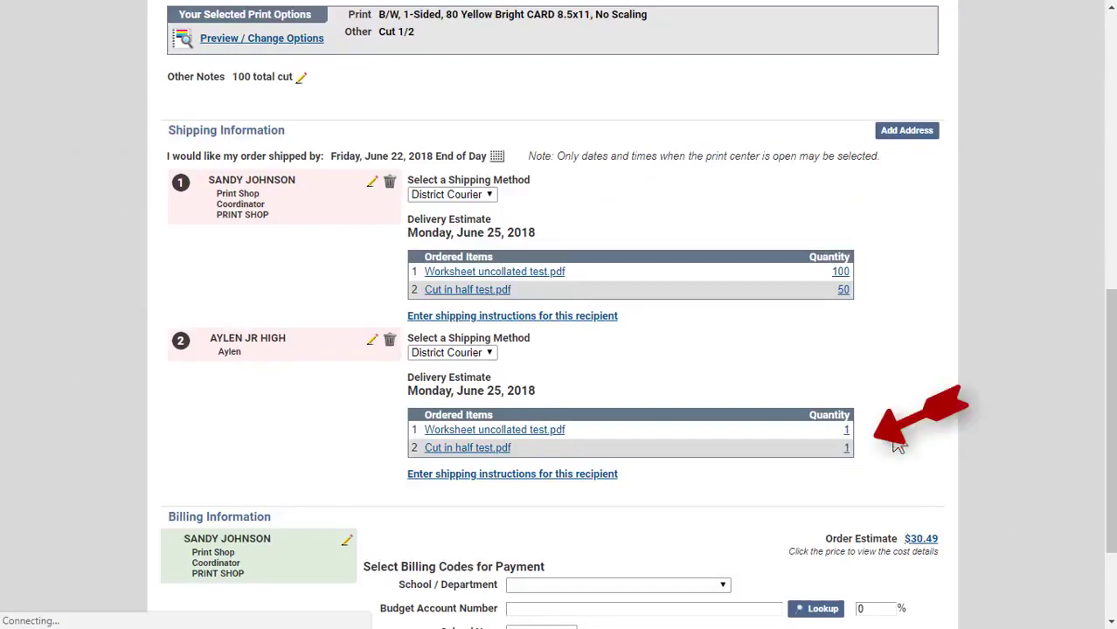
Set the School / Department billing code for payment to Ballou JH.
scroll(891, 436, down, 3)
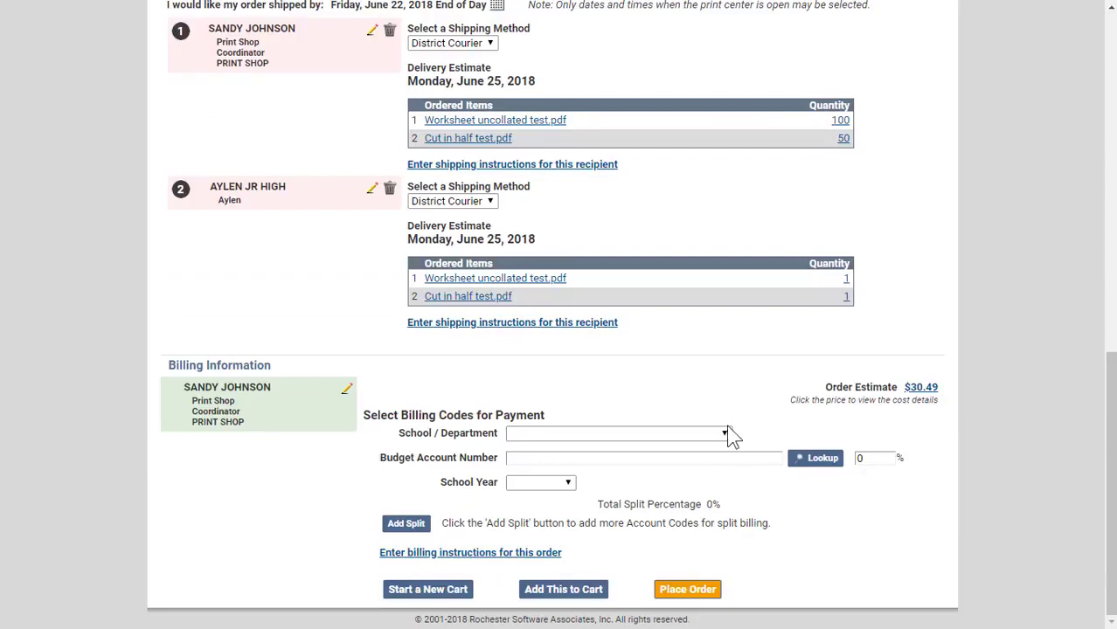
click(727, 434)
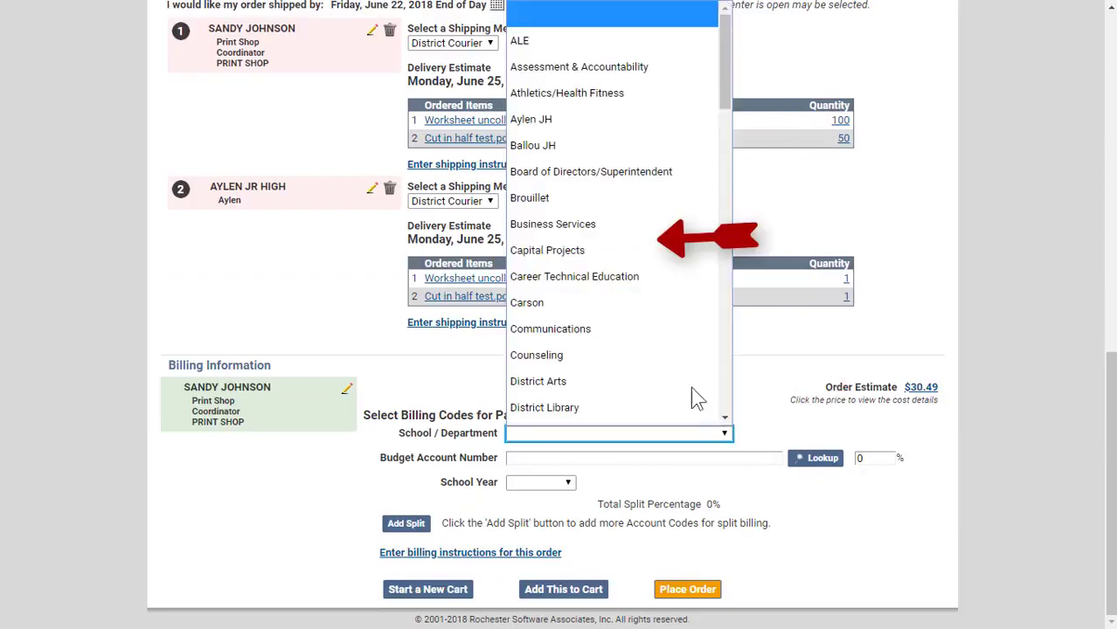
scroll(676, 312, down, 8)
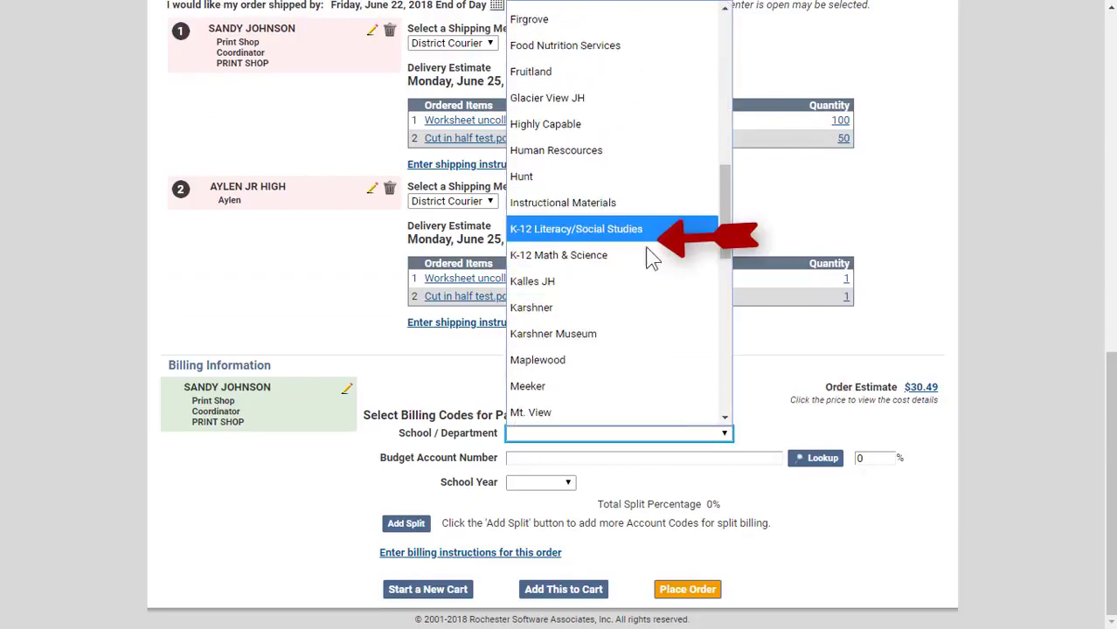
click(757, 406)
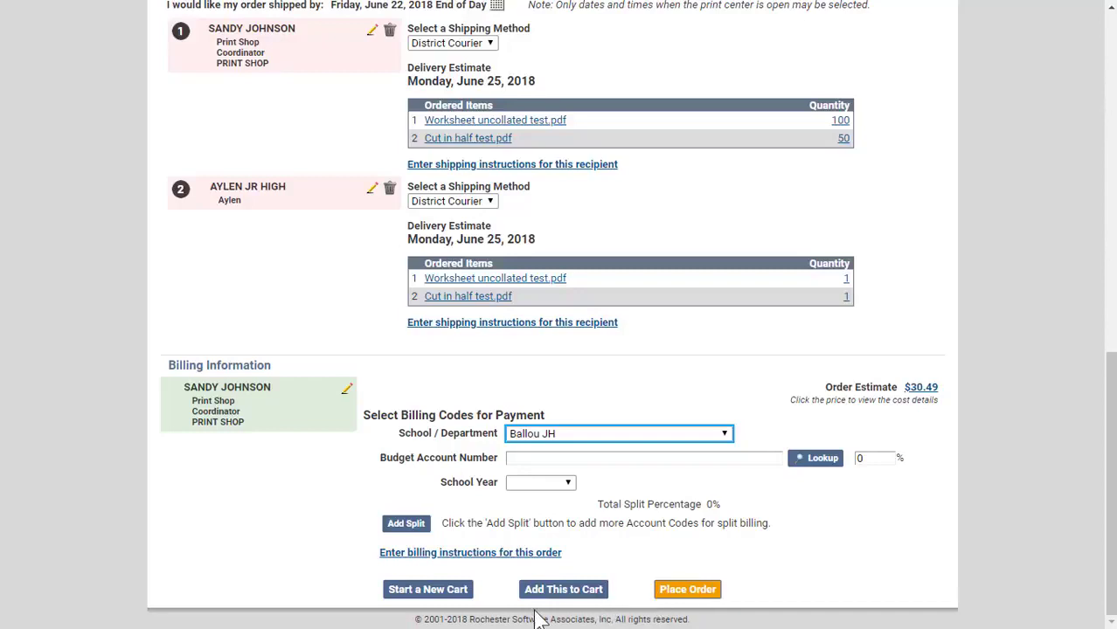
Start a new cart and choose to save the contents of the current one.
click(429, 592)
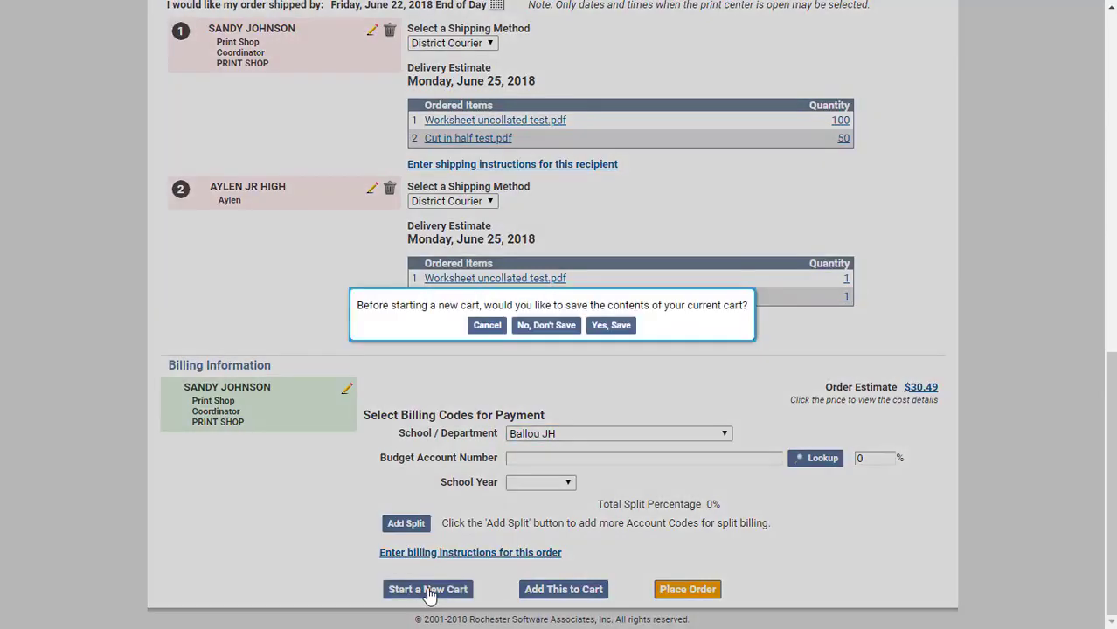
click(614, 329)
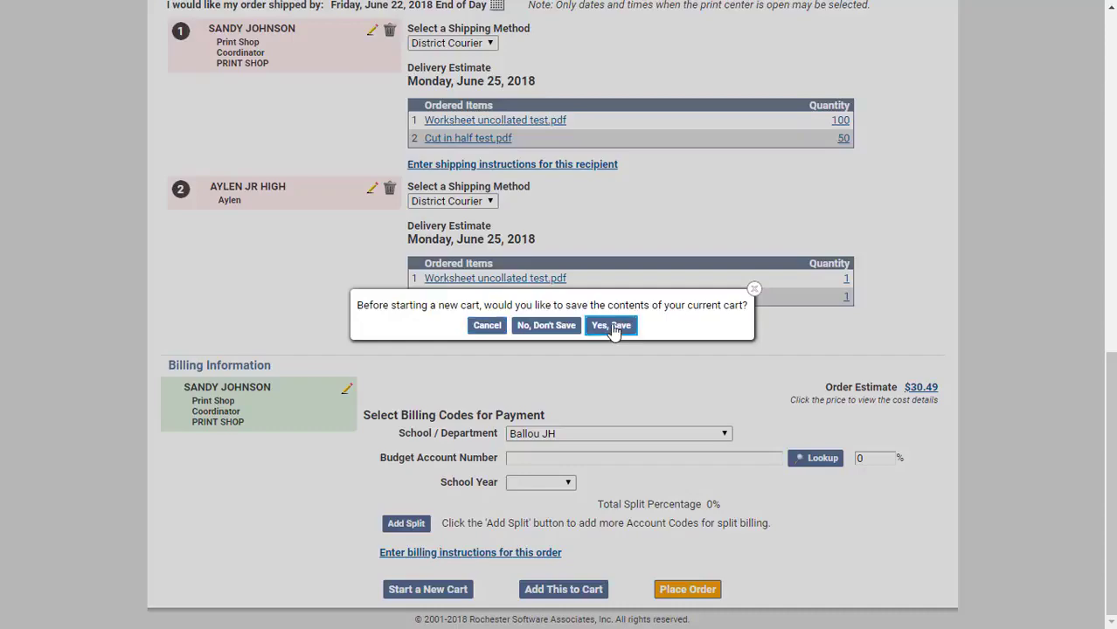